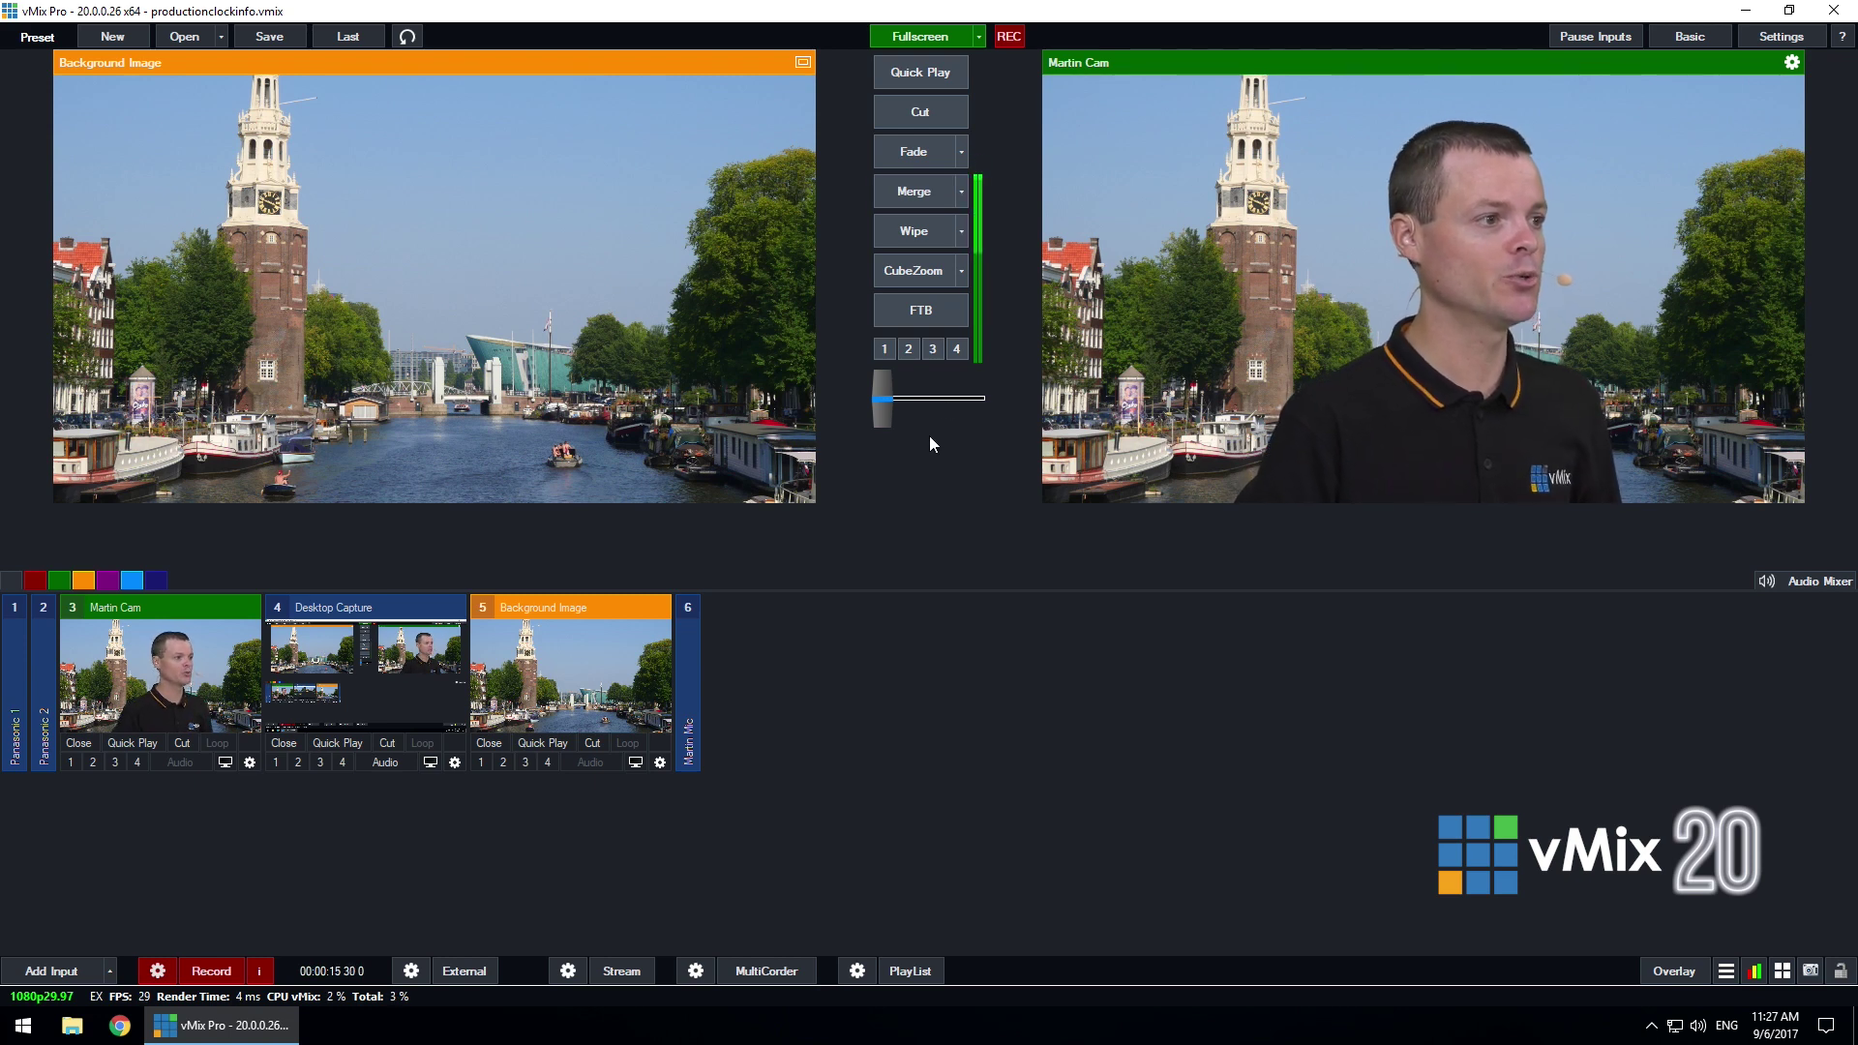
Step: Enable Production Clocks under Transition Display in Settings > Options and confirm with OK
click(1750, 36)
click(585, 337)
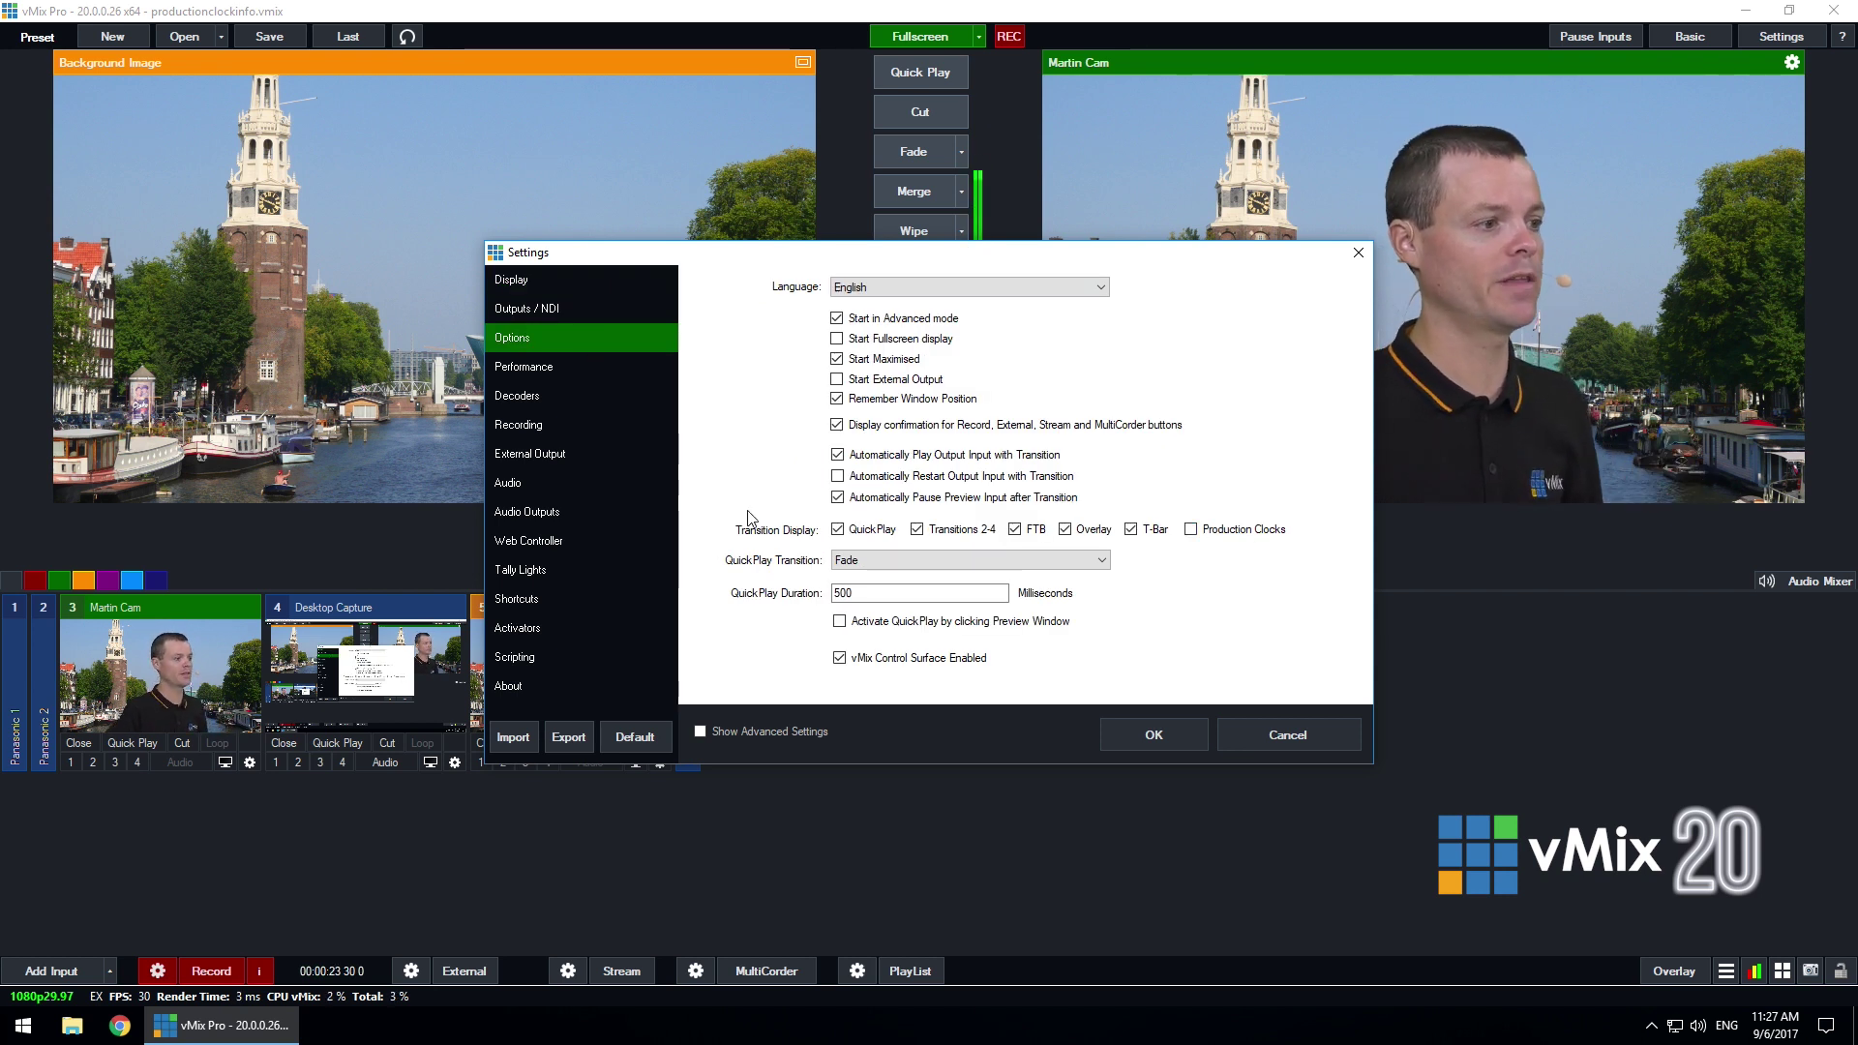
drag(1060, 253, 1051, 546)
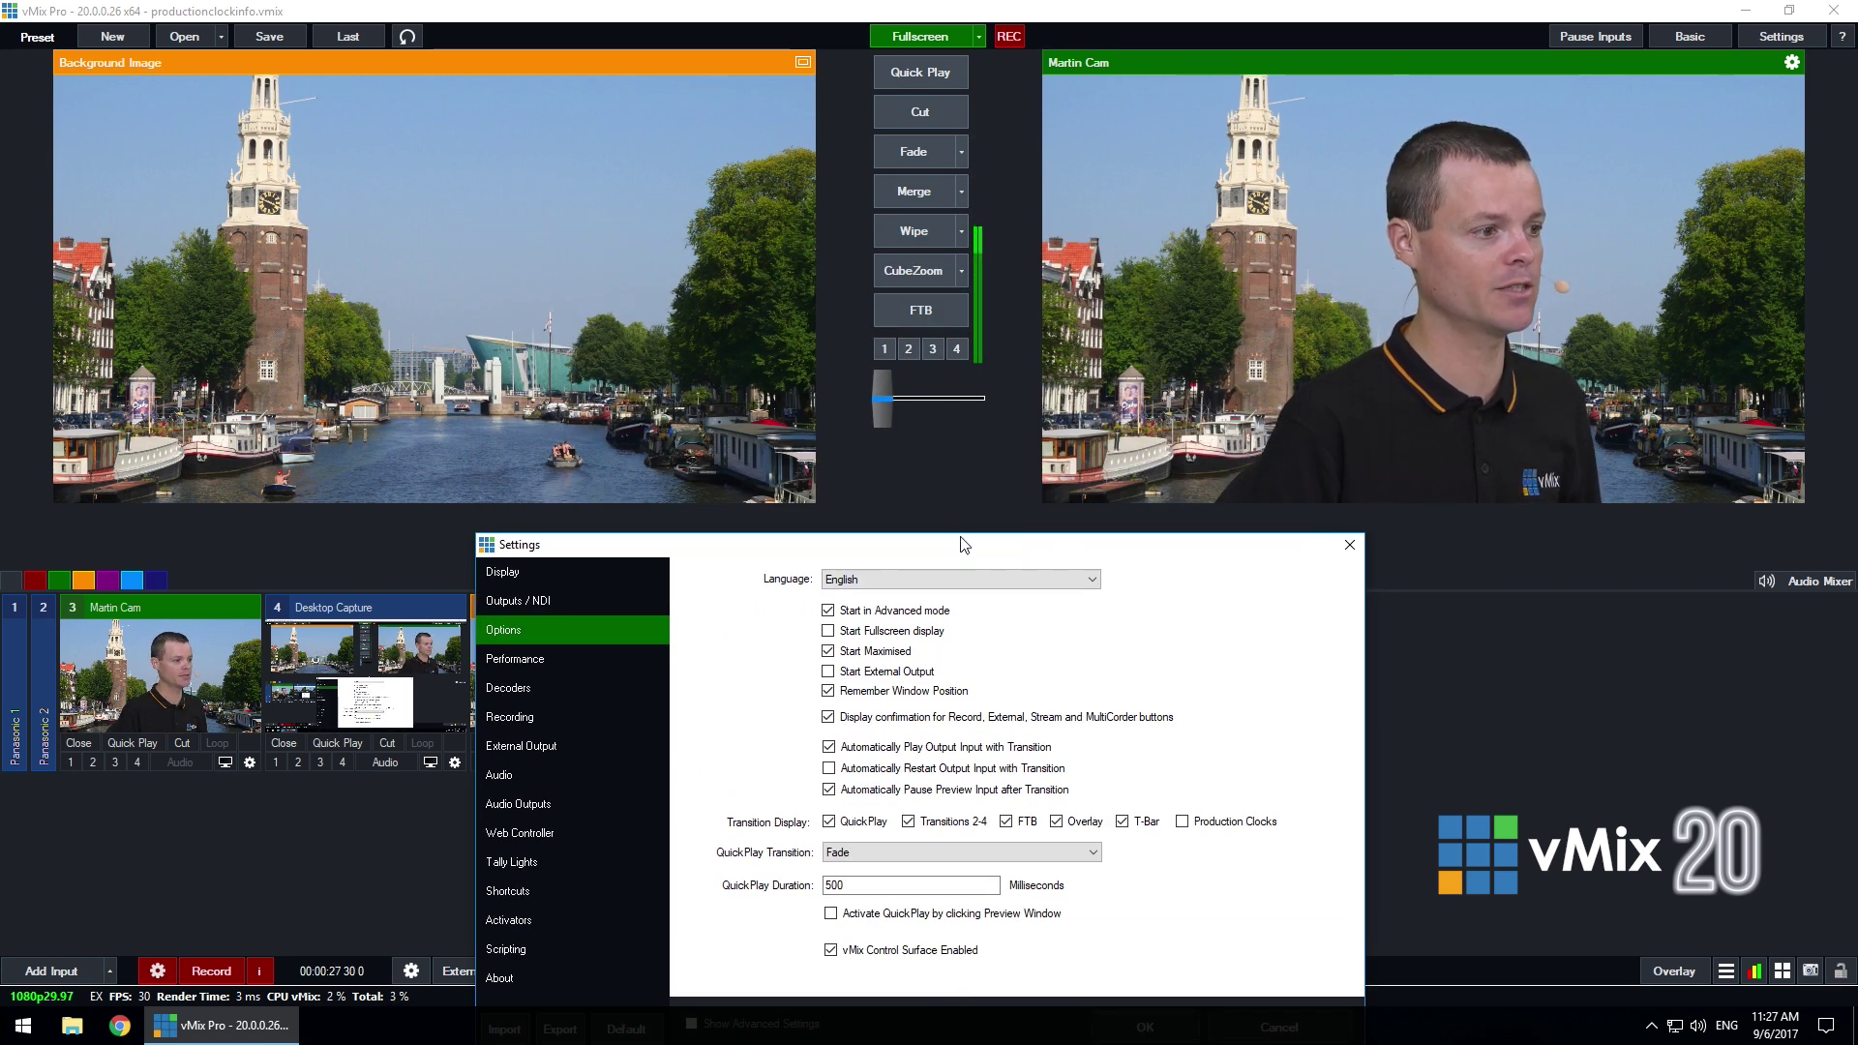
drag(966, 557, 960, 350)
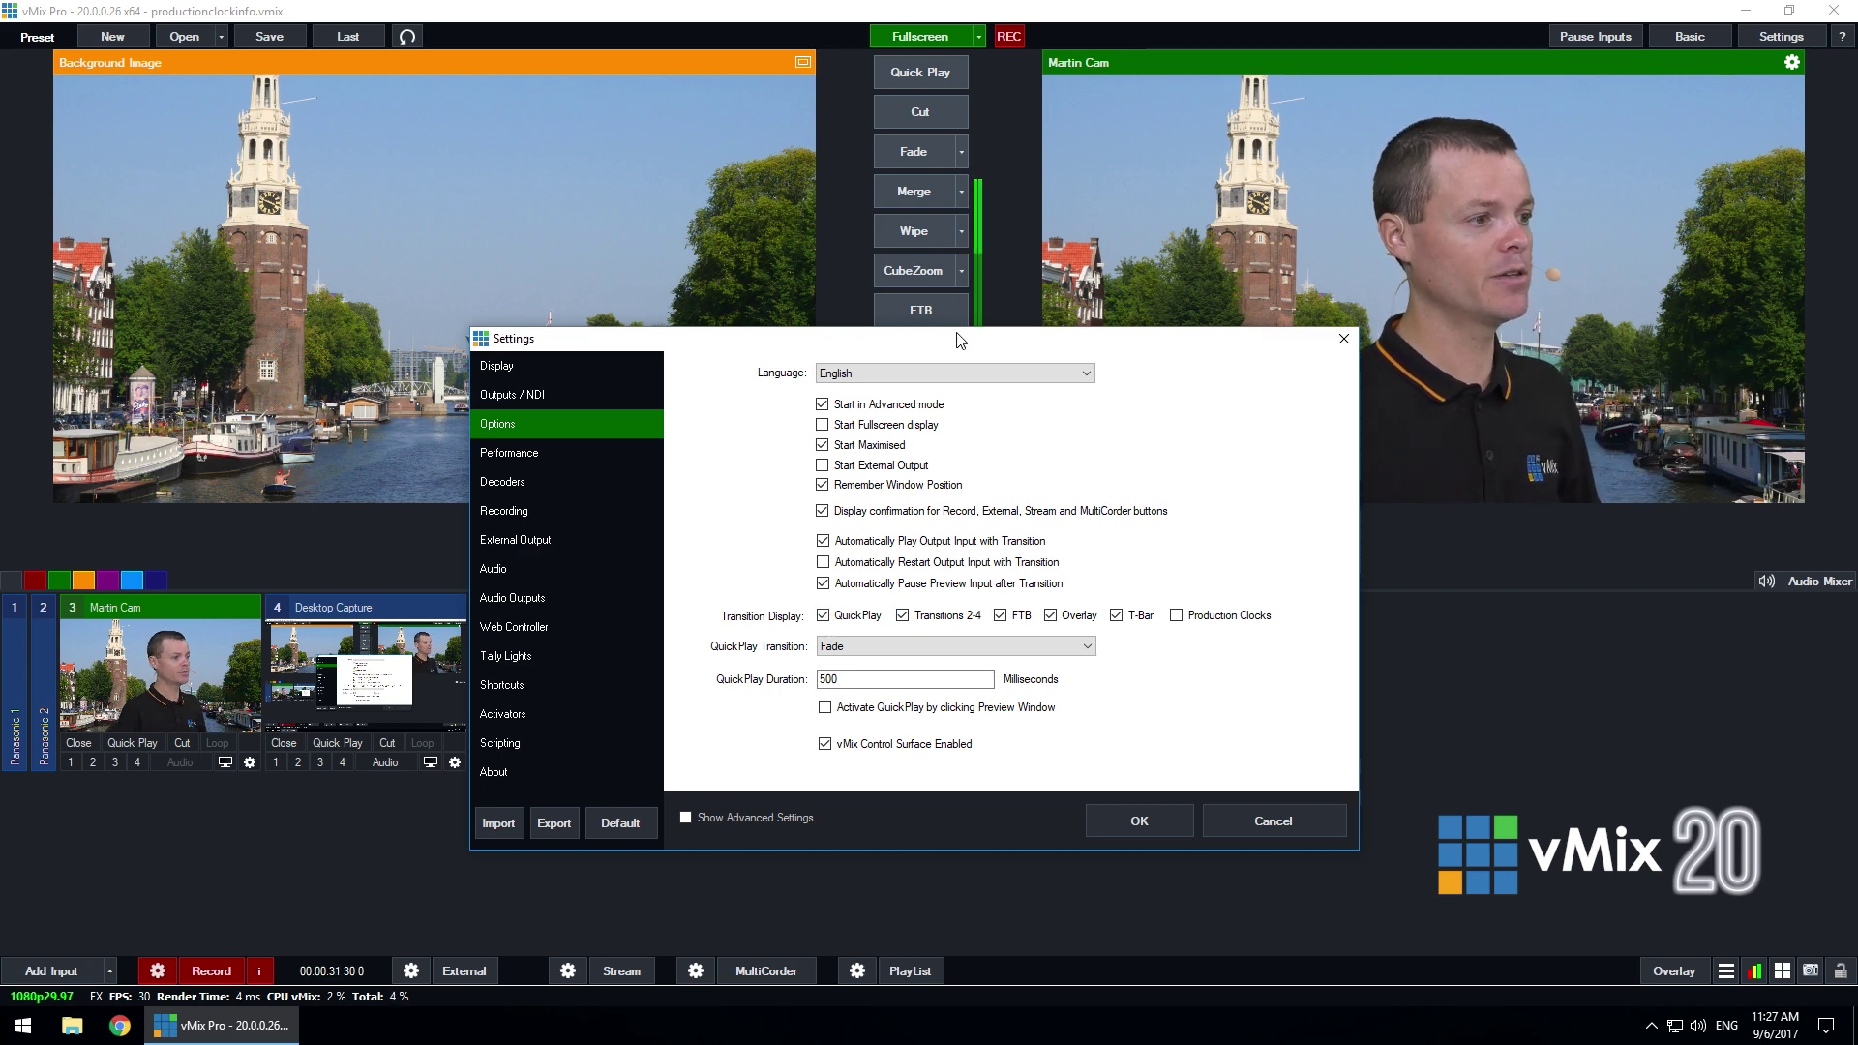
drag(964, 338, 946, 525)
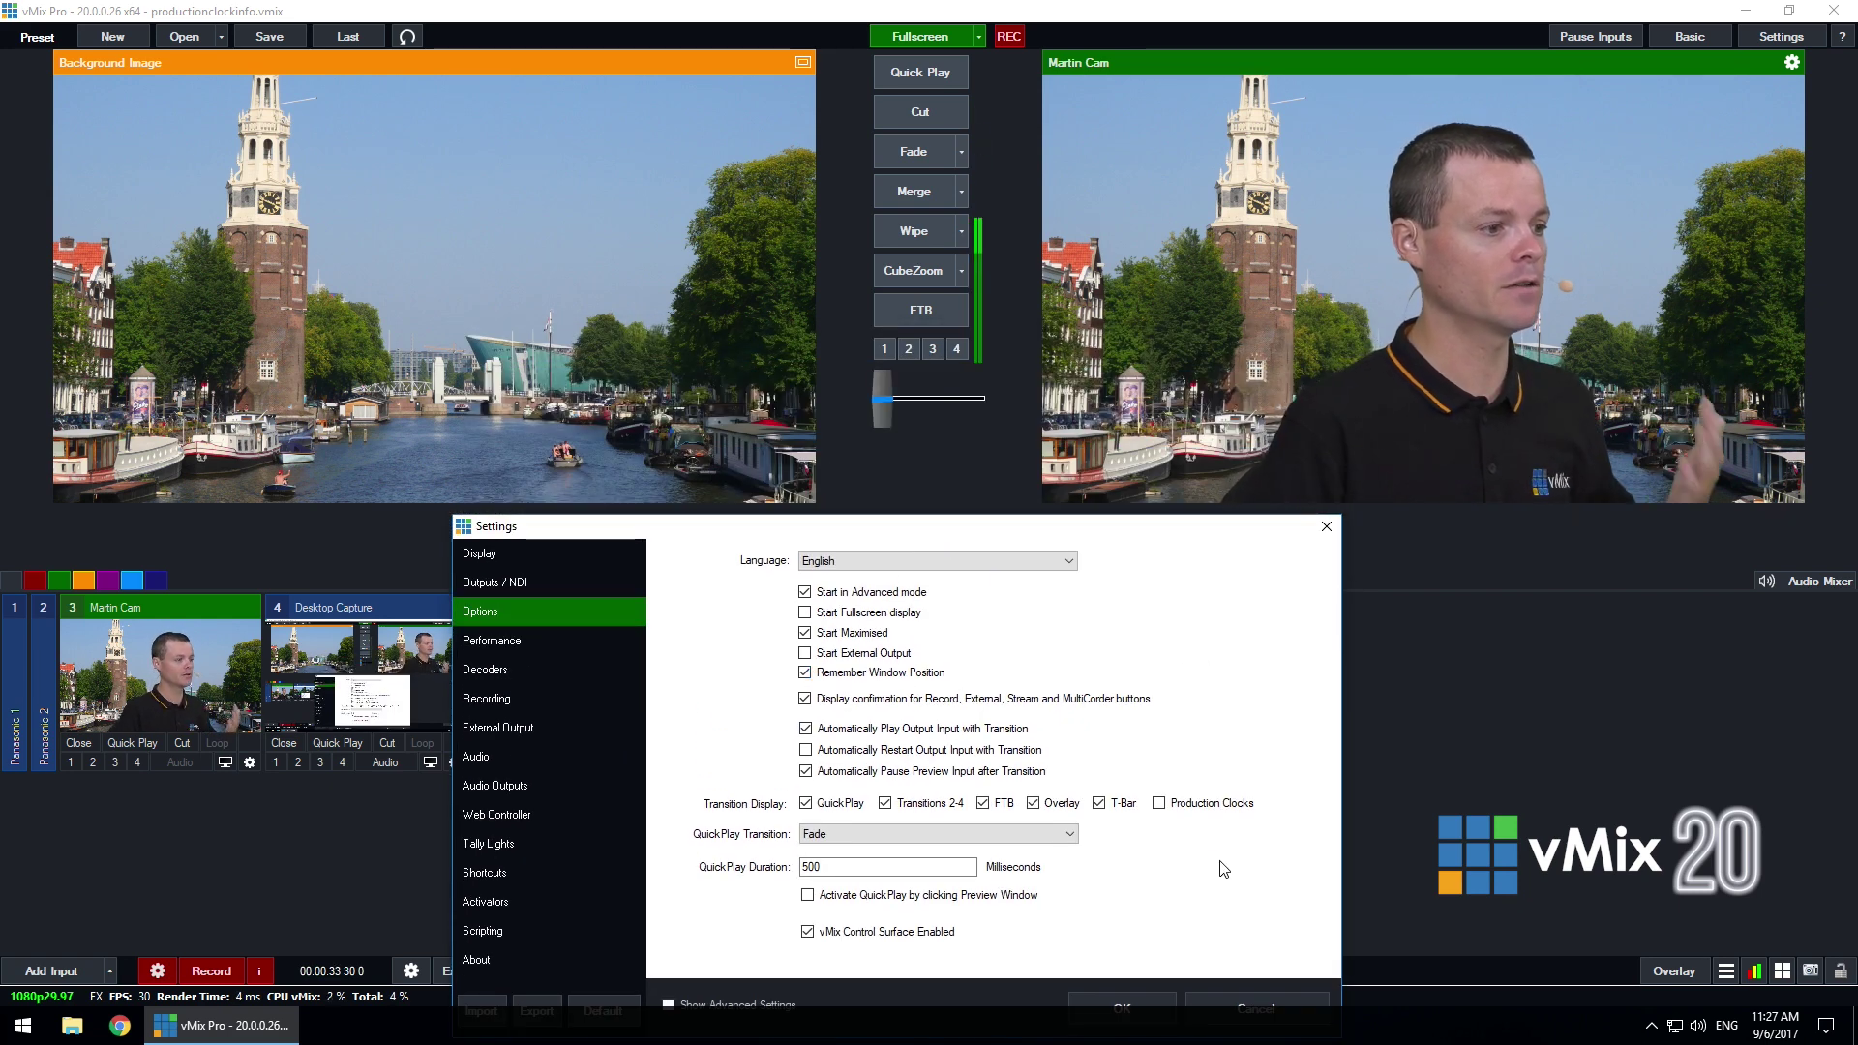
drag(1070, 533, 1051, 418)
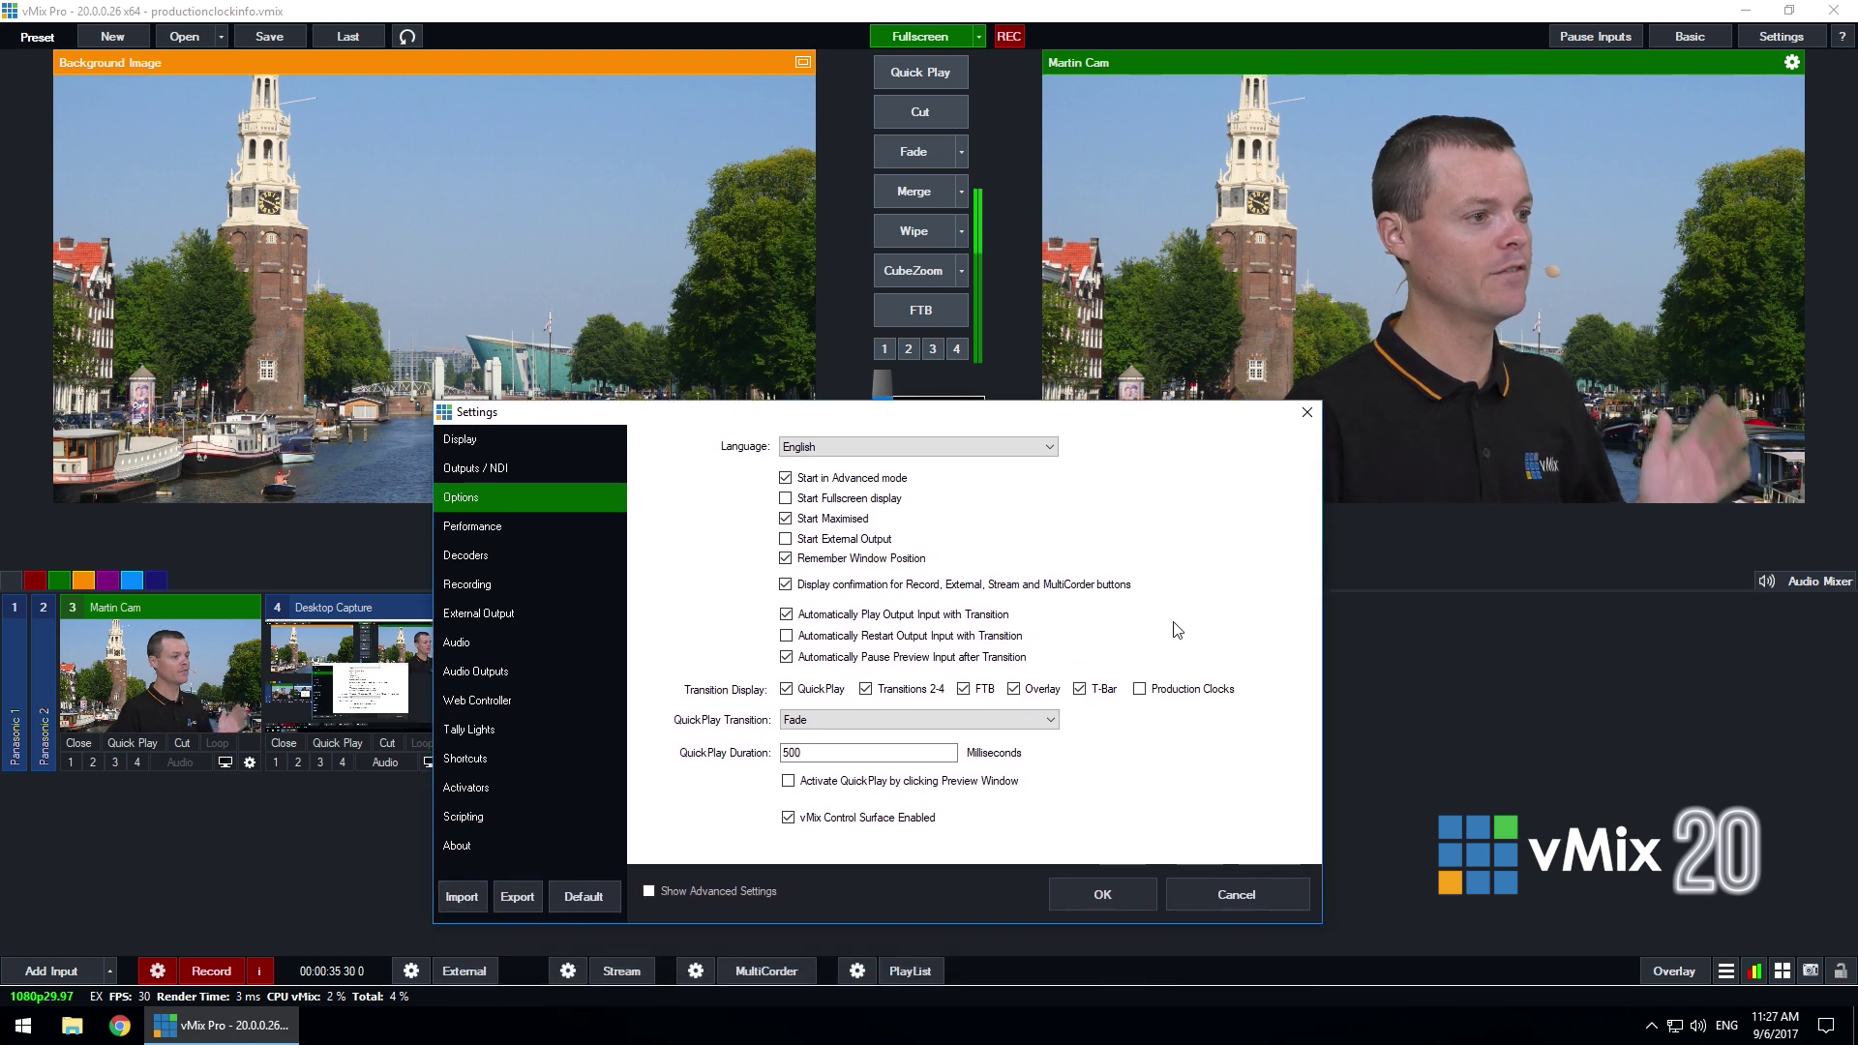
click(1102, 894)
click(1006, 616)
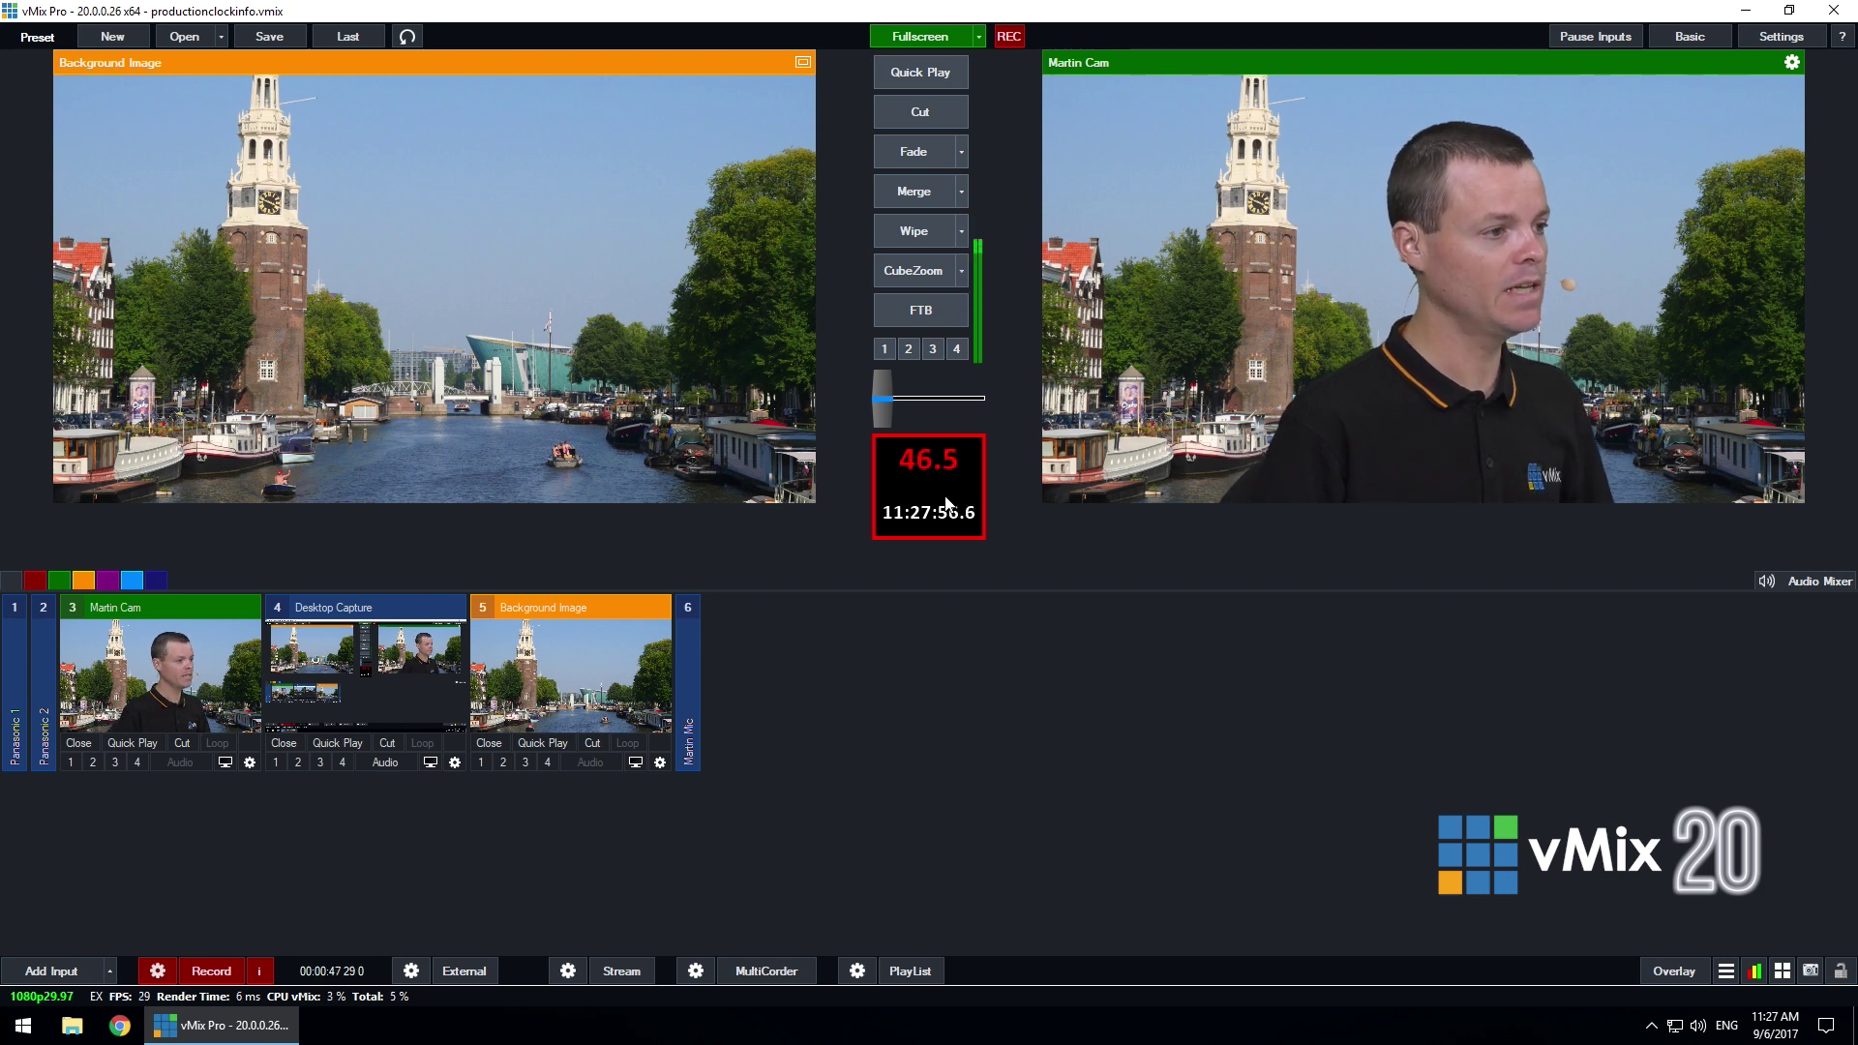
Step: Review the clock type options for the first and second production clocks, leaving both unchanged
click(946, 502)
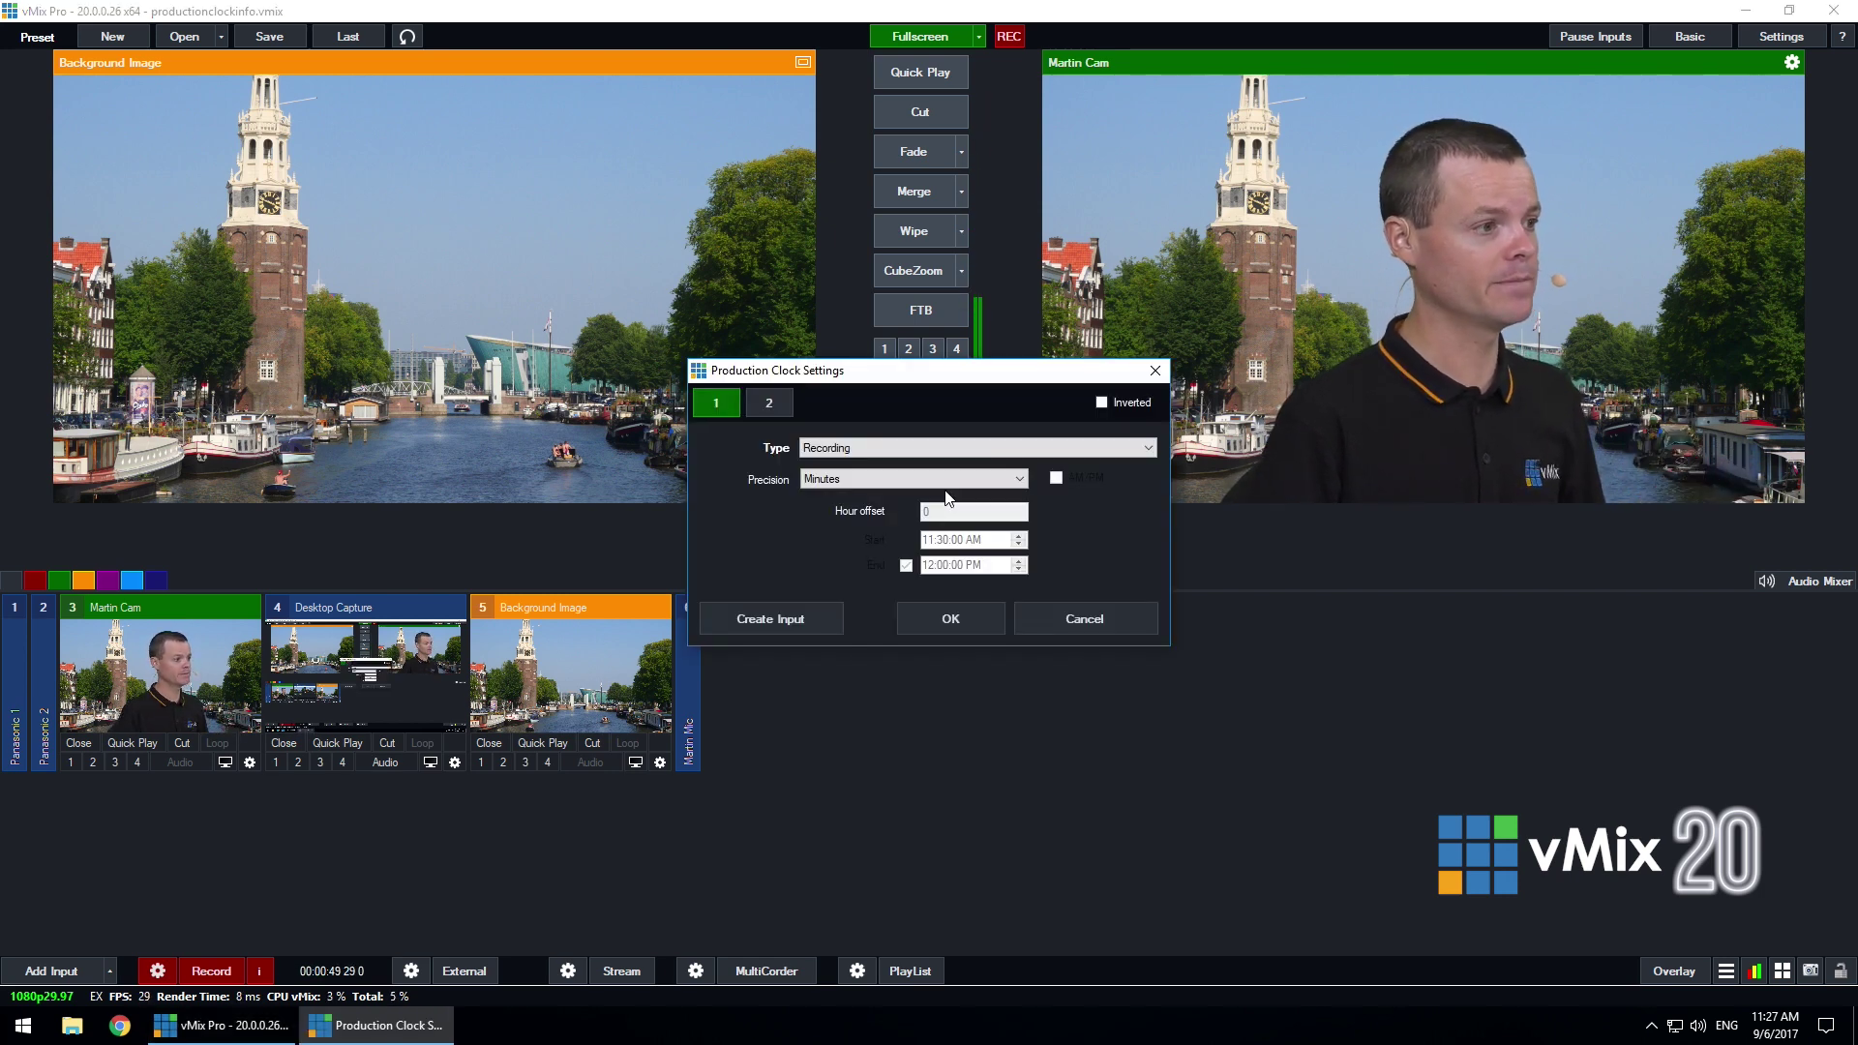
drag(788, 364, 818, 559)
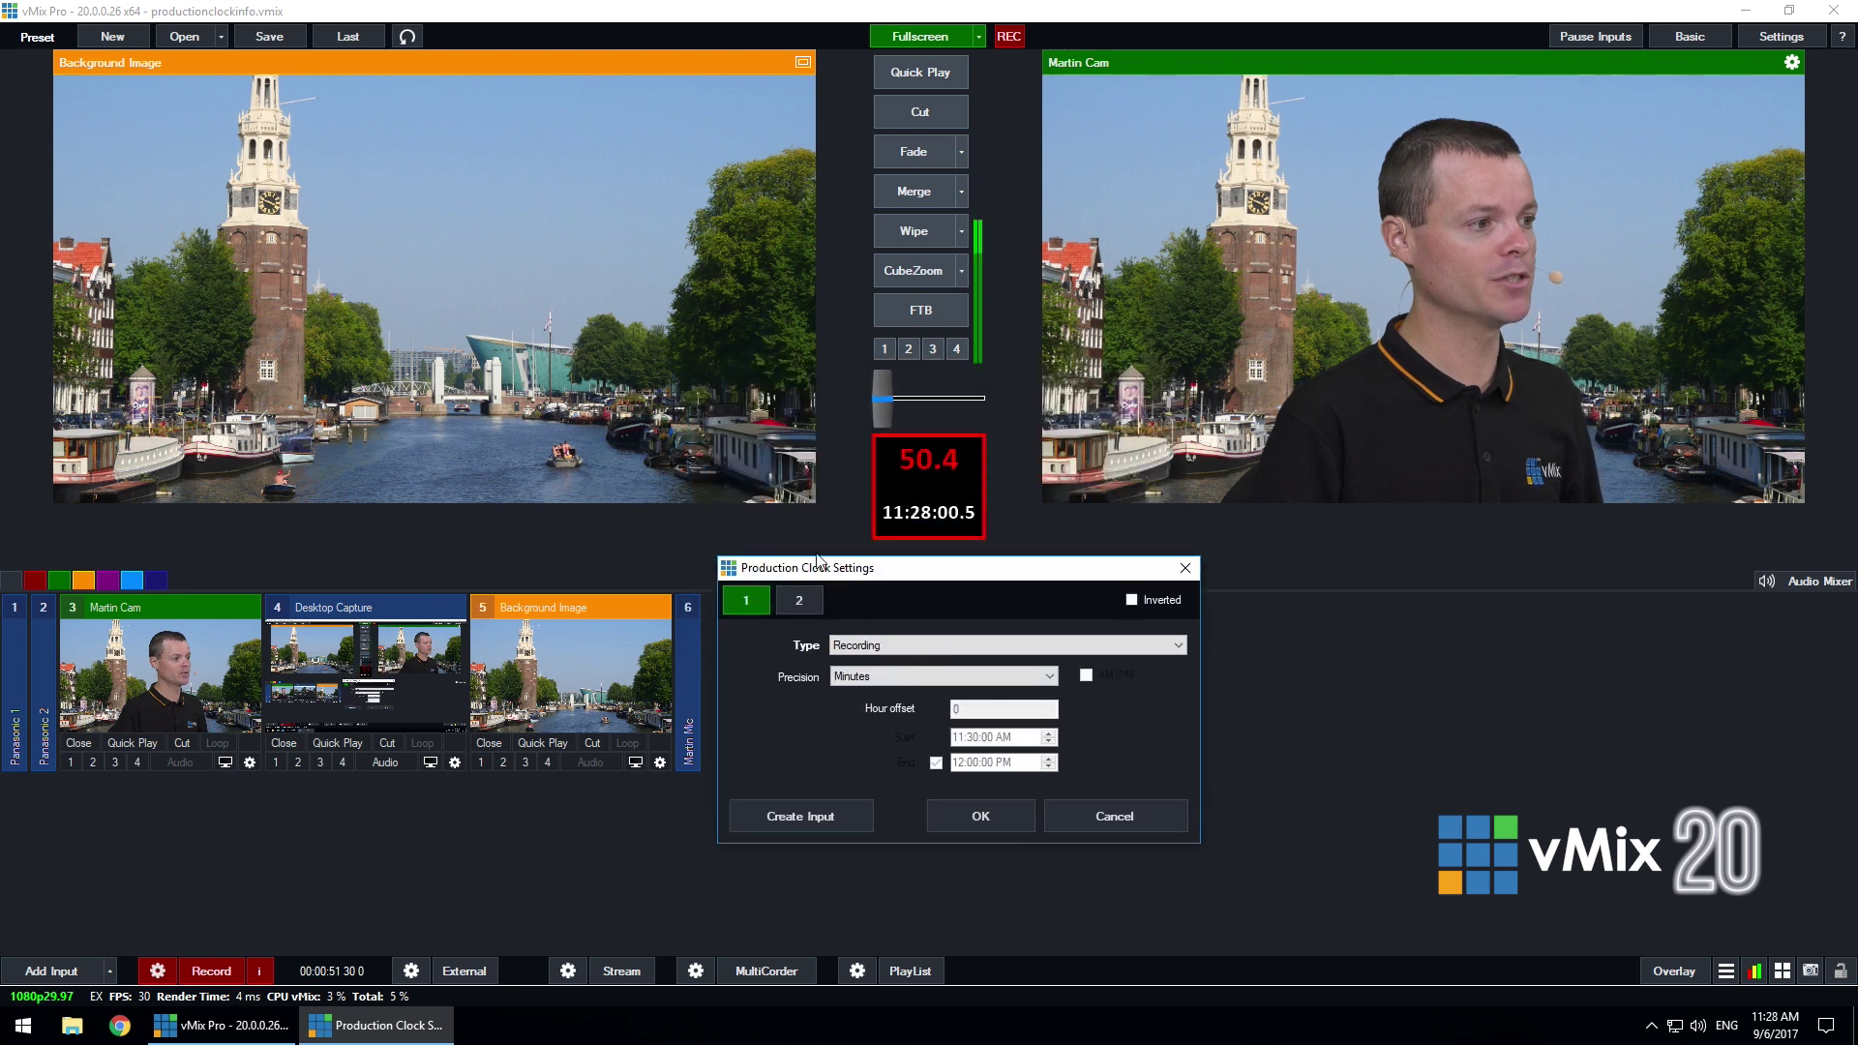
click(799, 601)
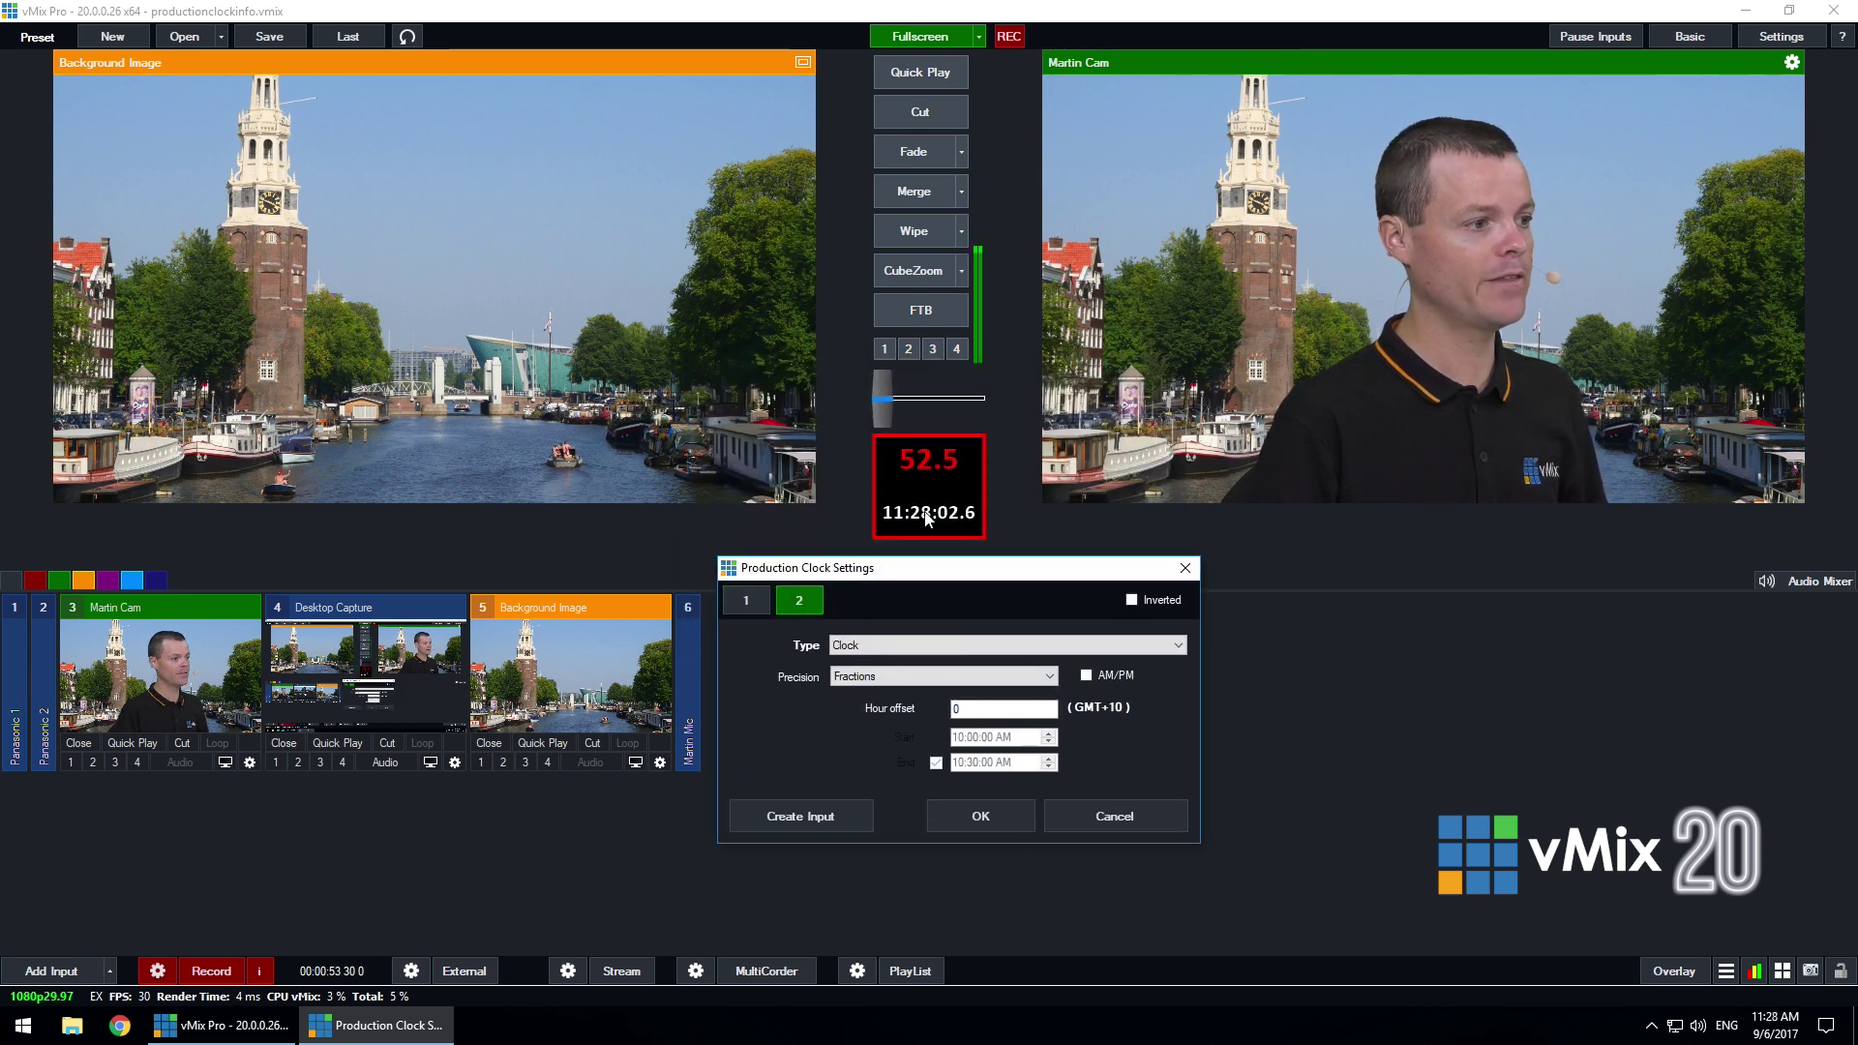
click(750, 603)
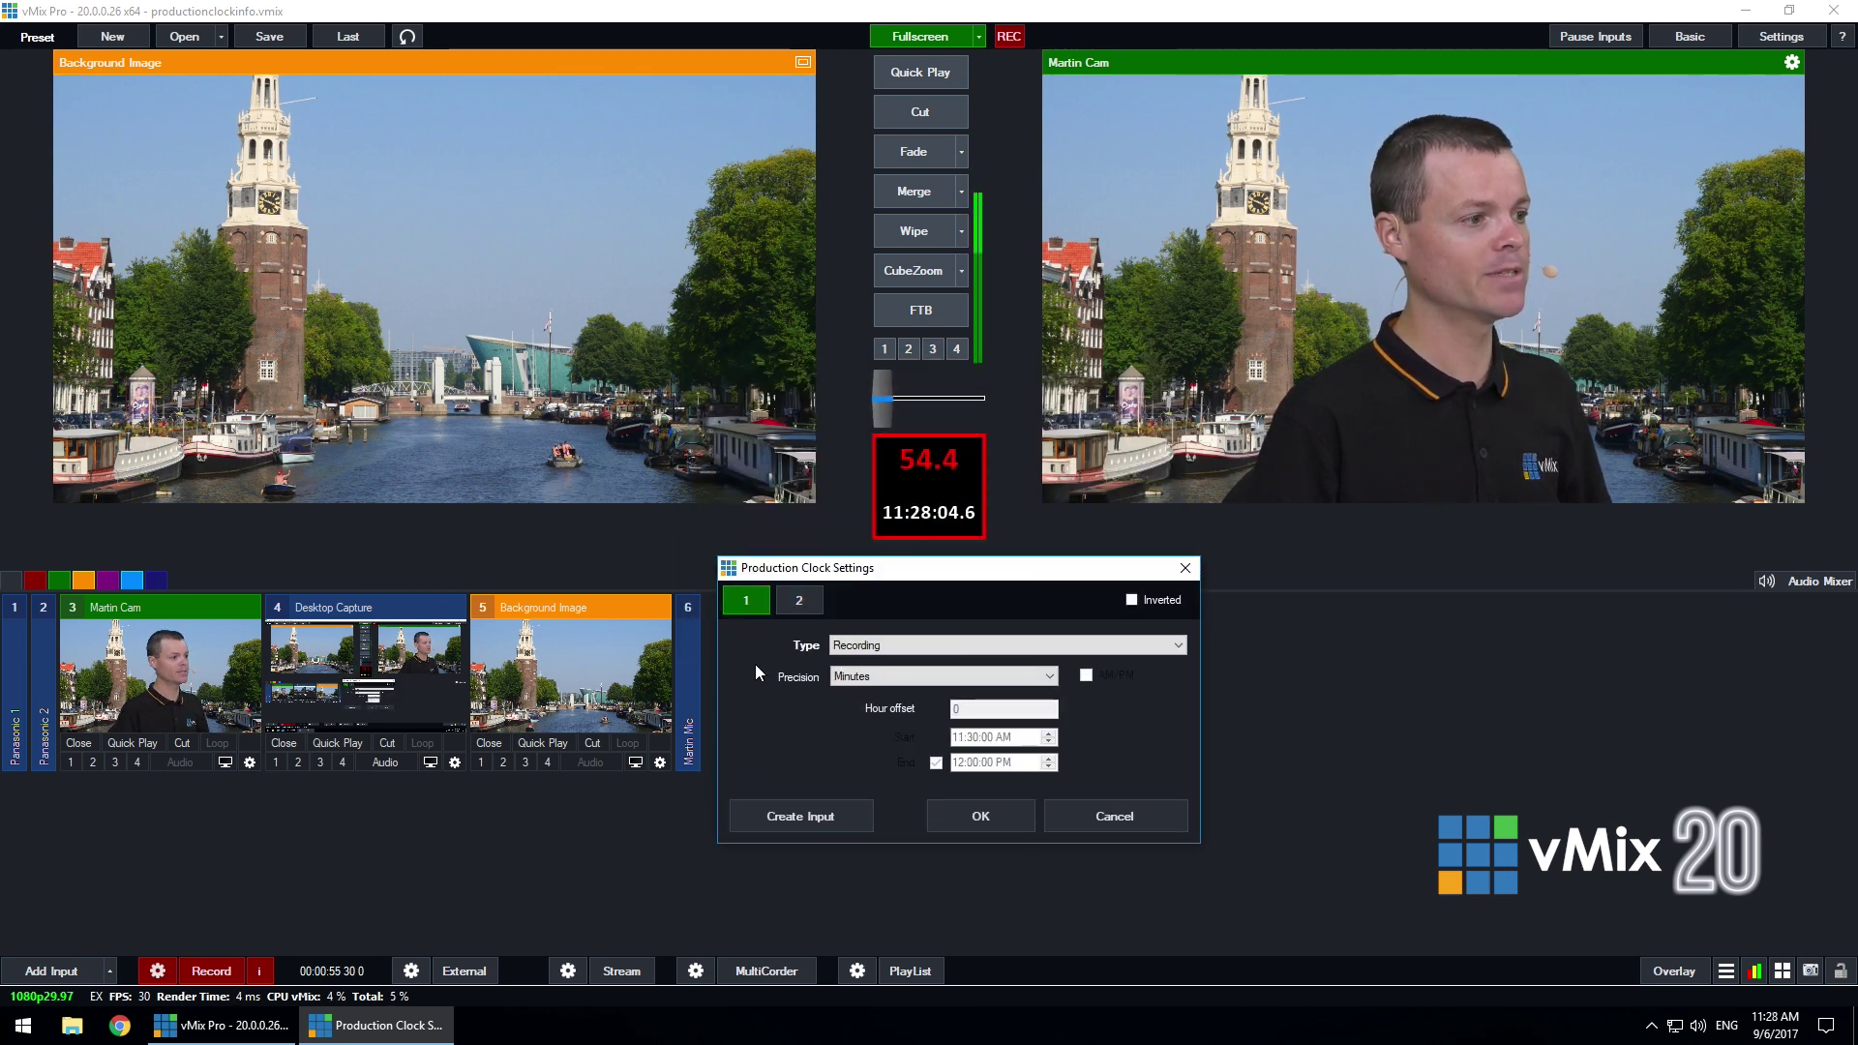
click(868, 647)
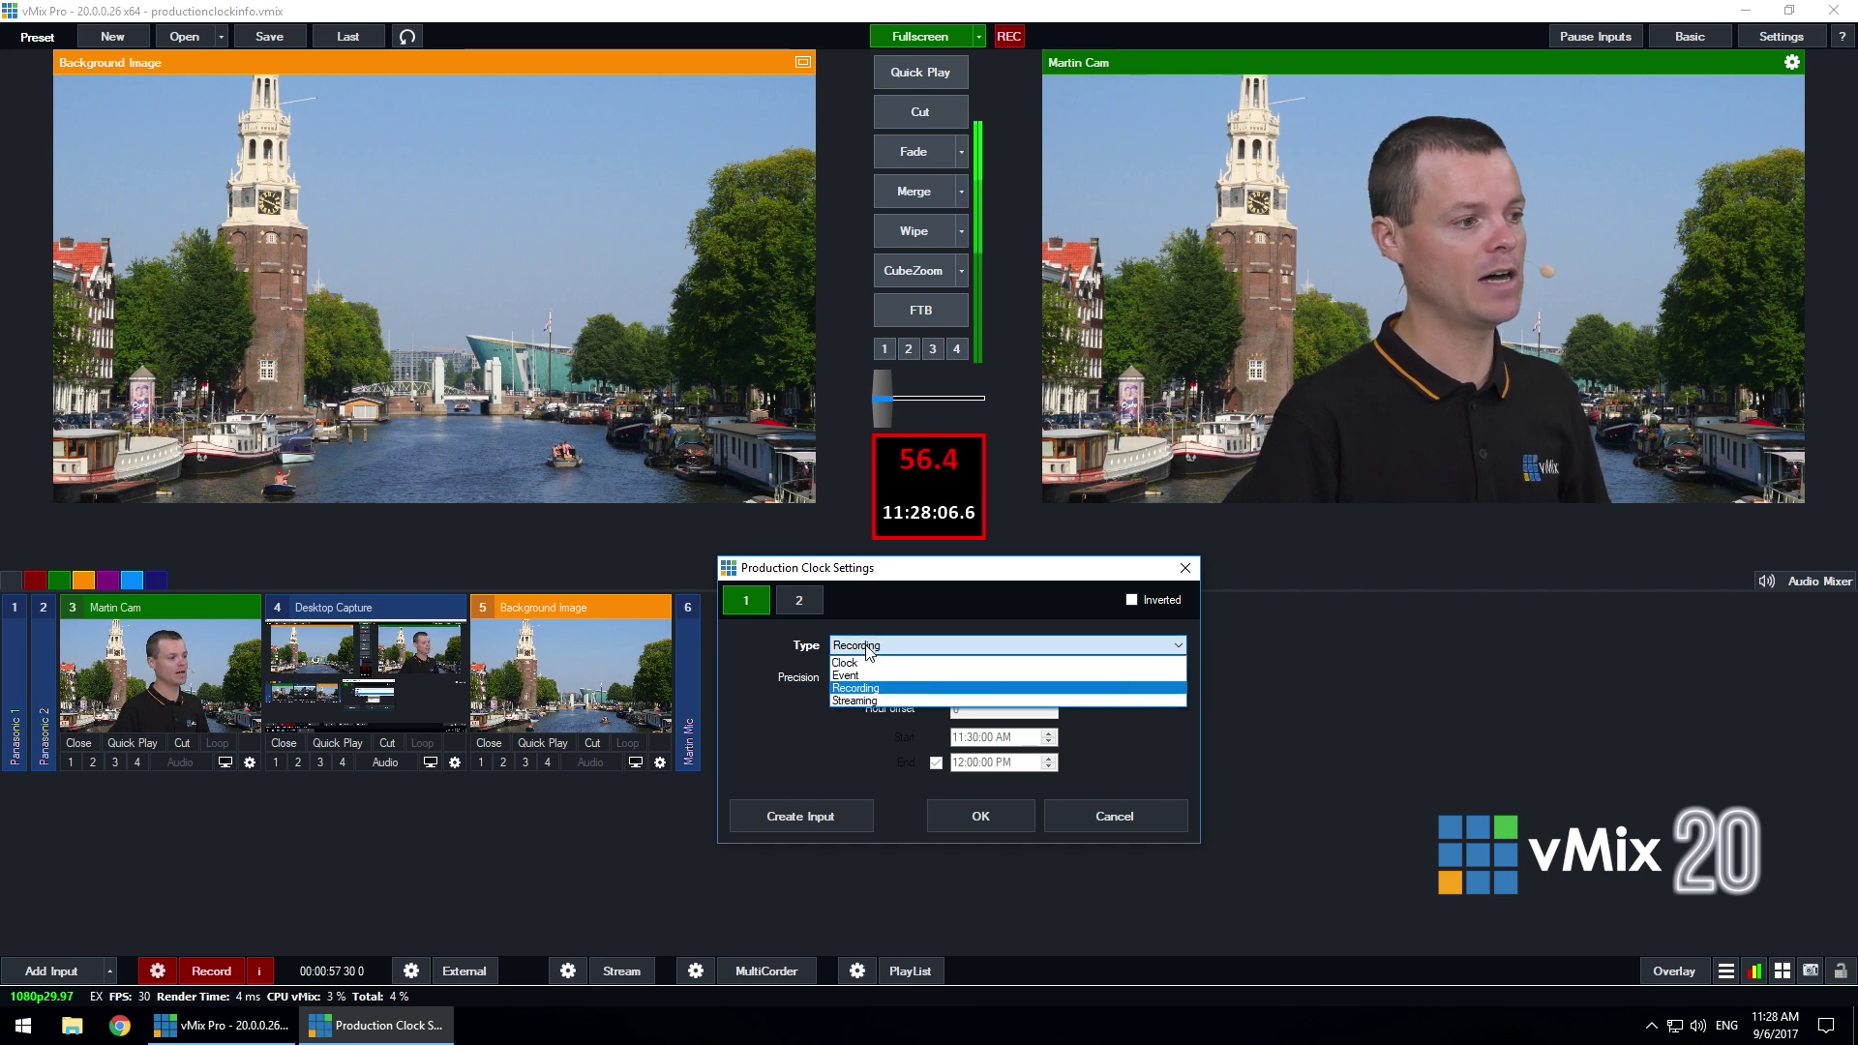
click(875, 567)
click(791, 604)
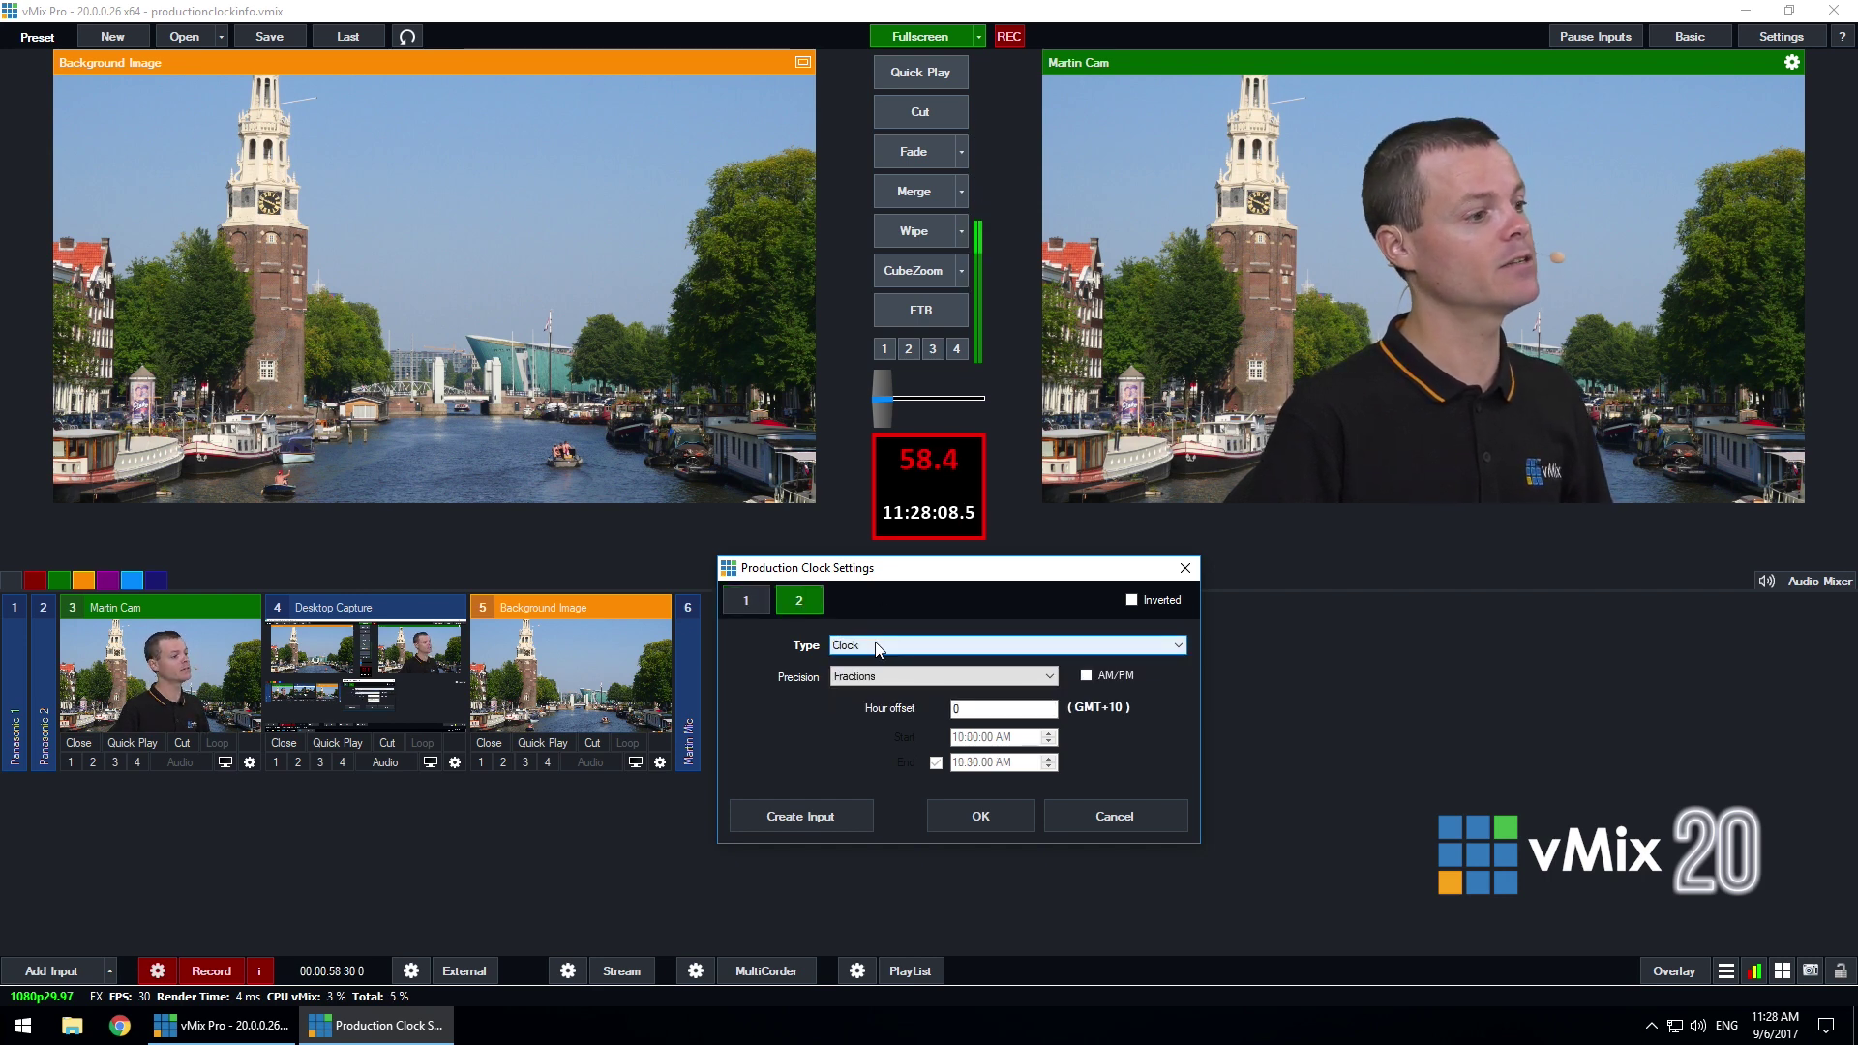
click(877, 646)
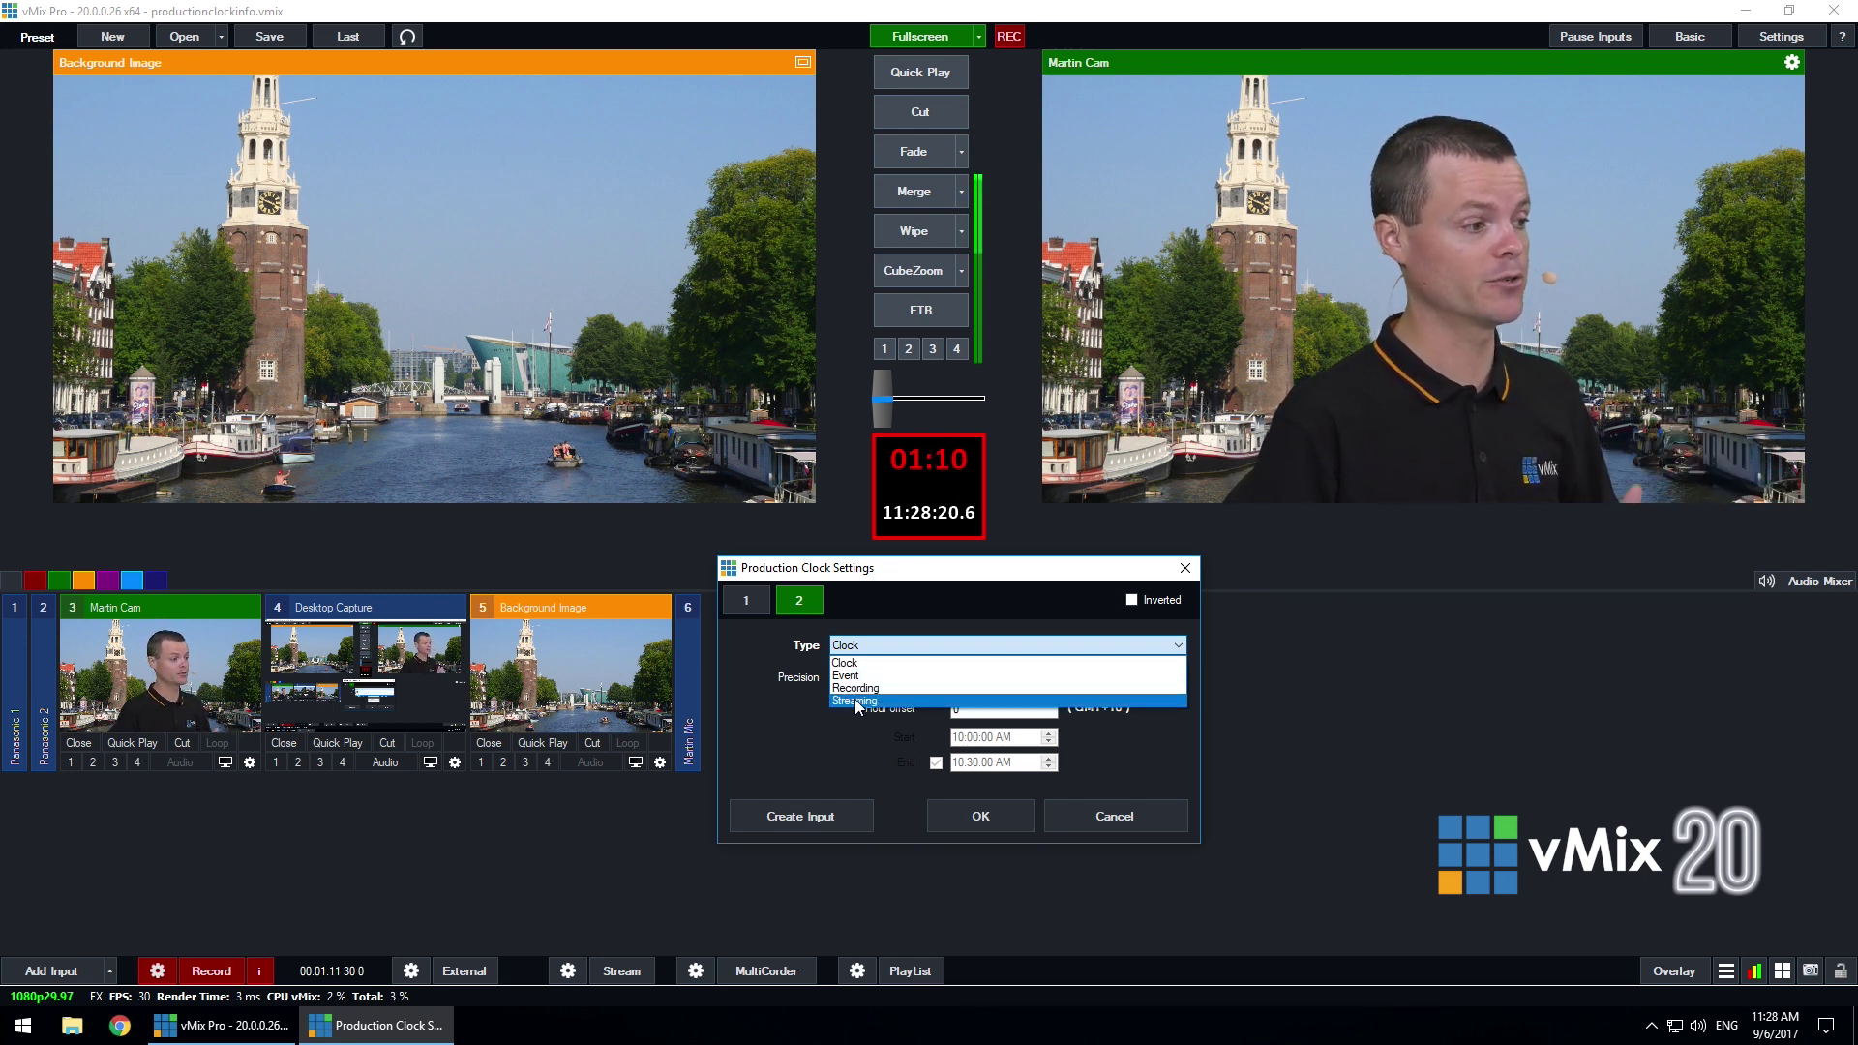
click(757, 600)
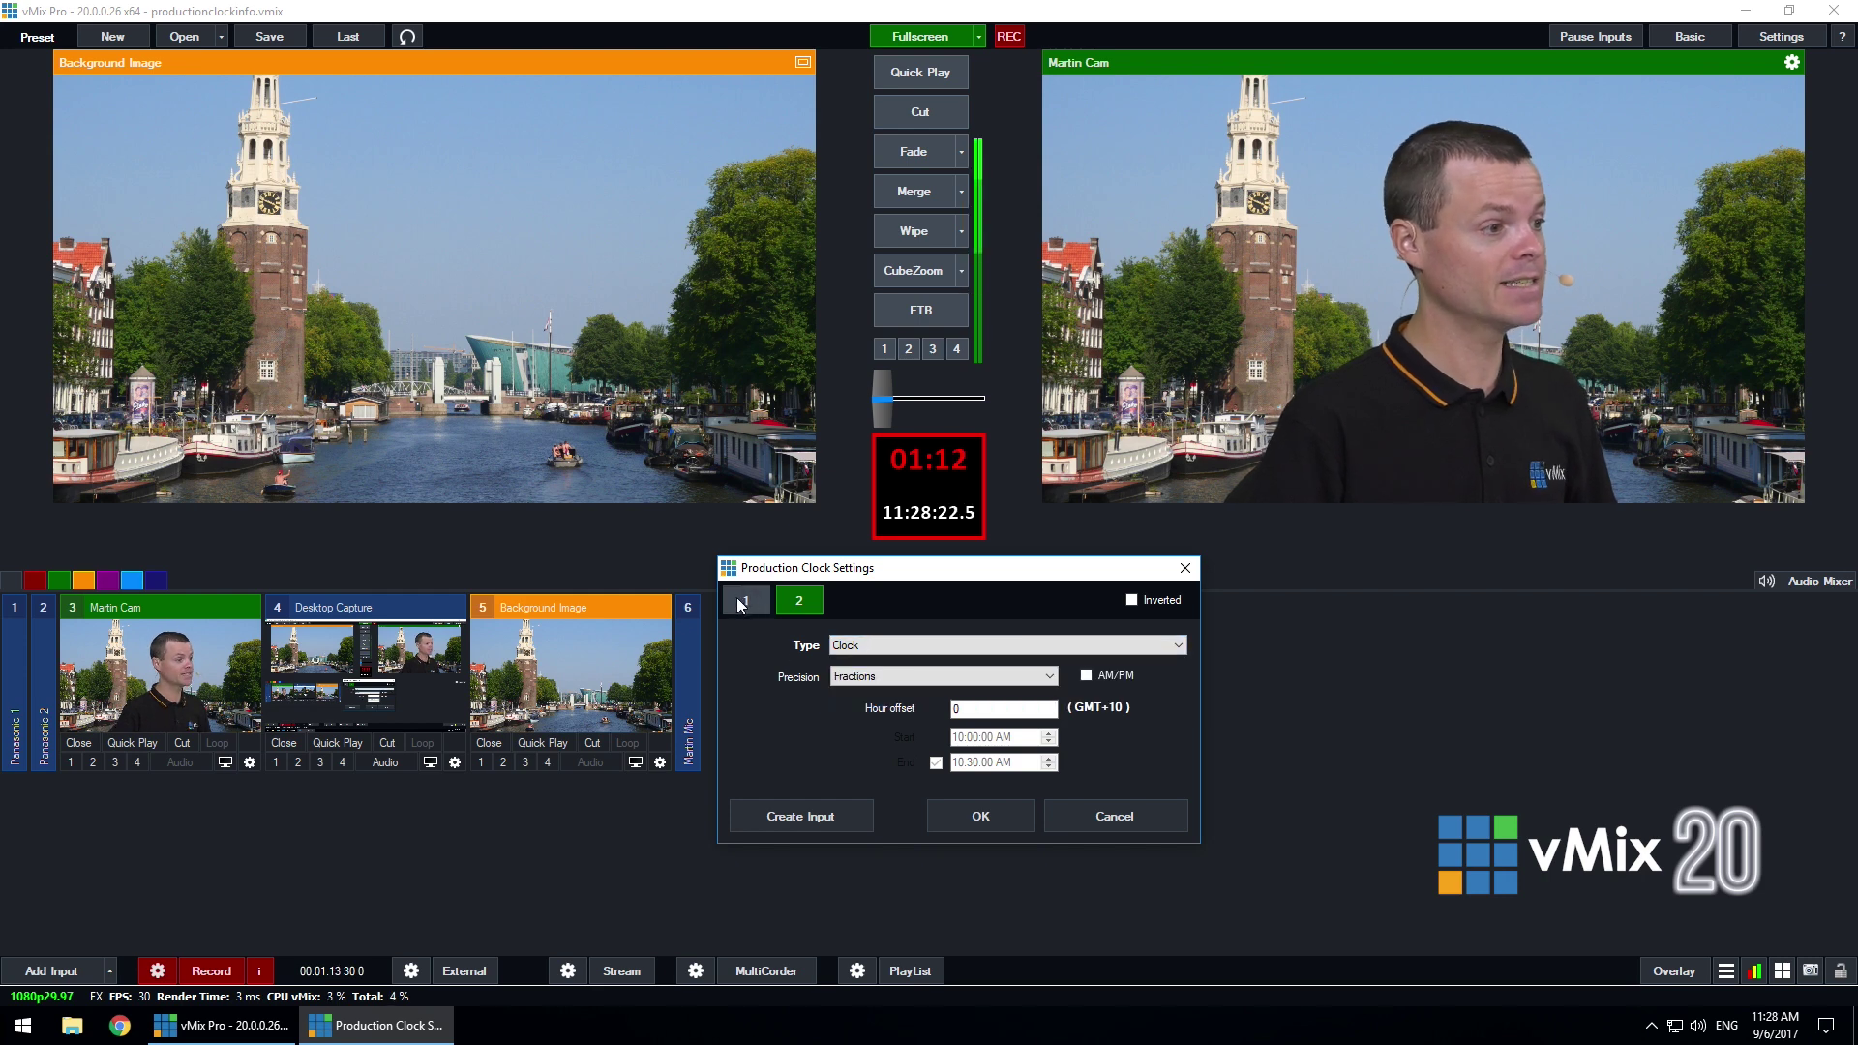
Step: Make the first clock an Event countdown from 11:30:00 AM to 12:00:00 PM and apply
click(741, 603)
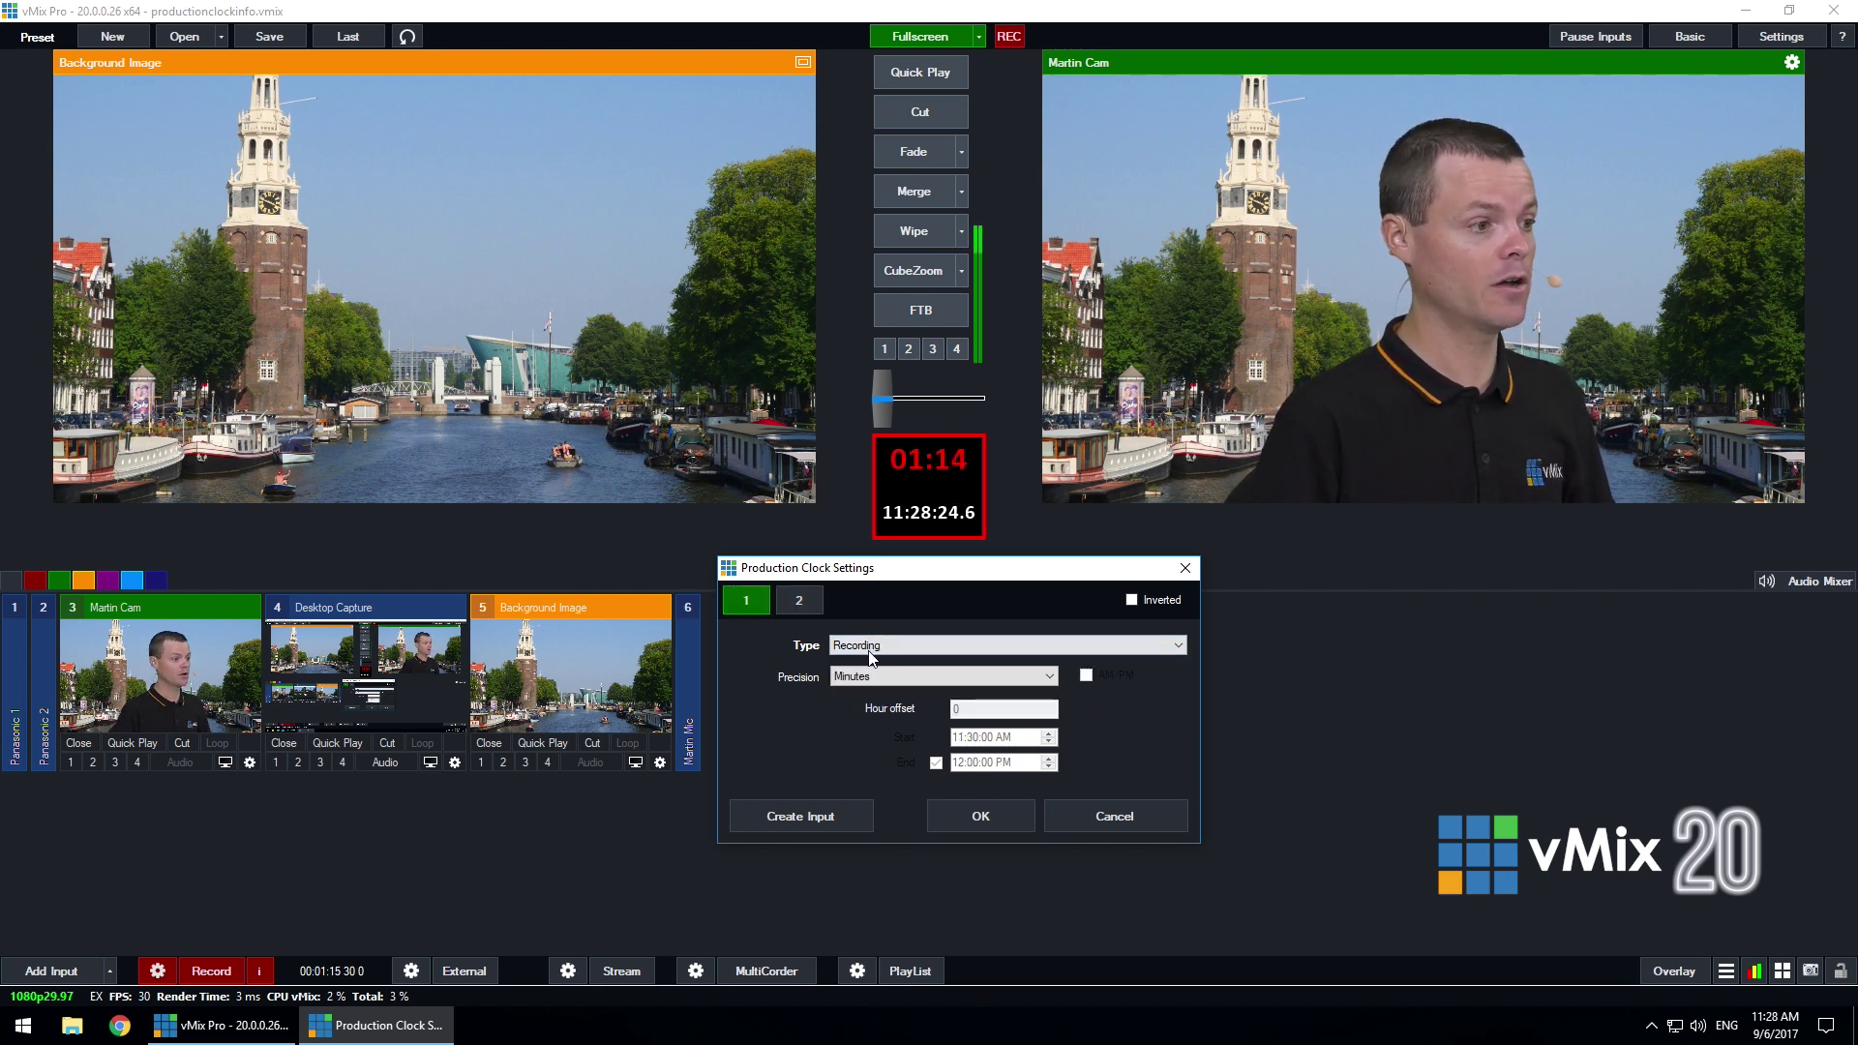
click(870, 646)
click(866, 680)
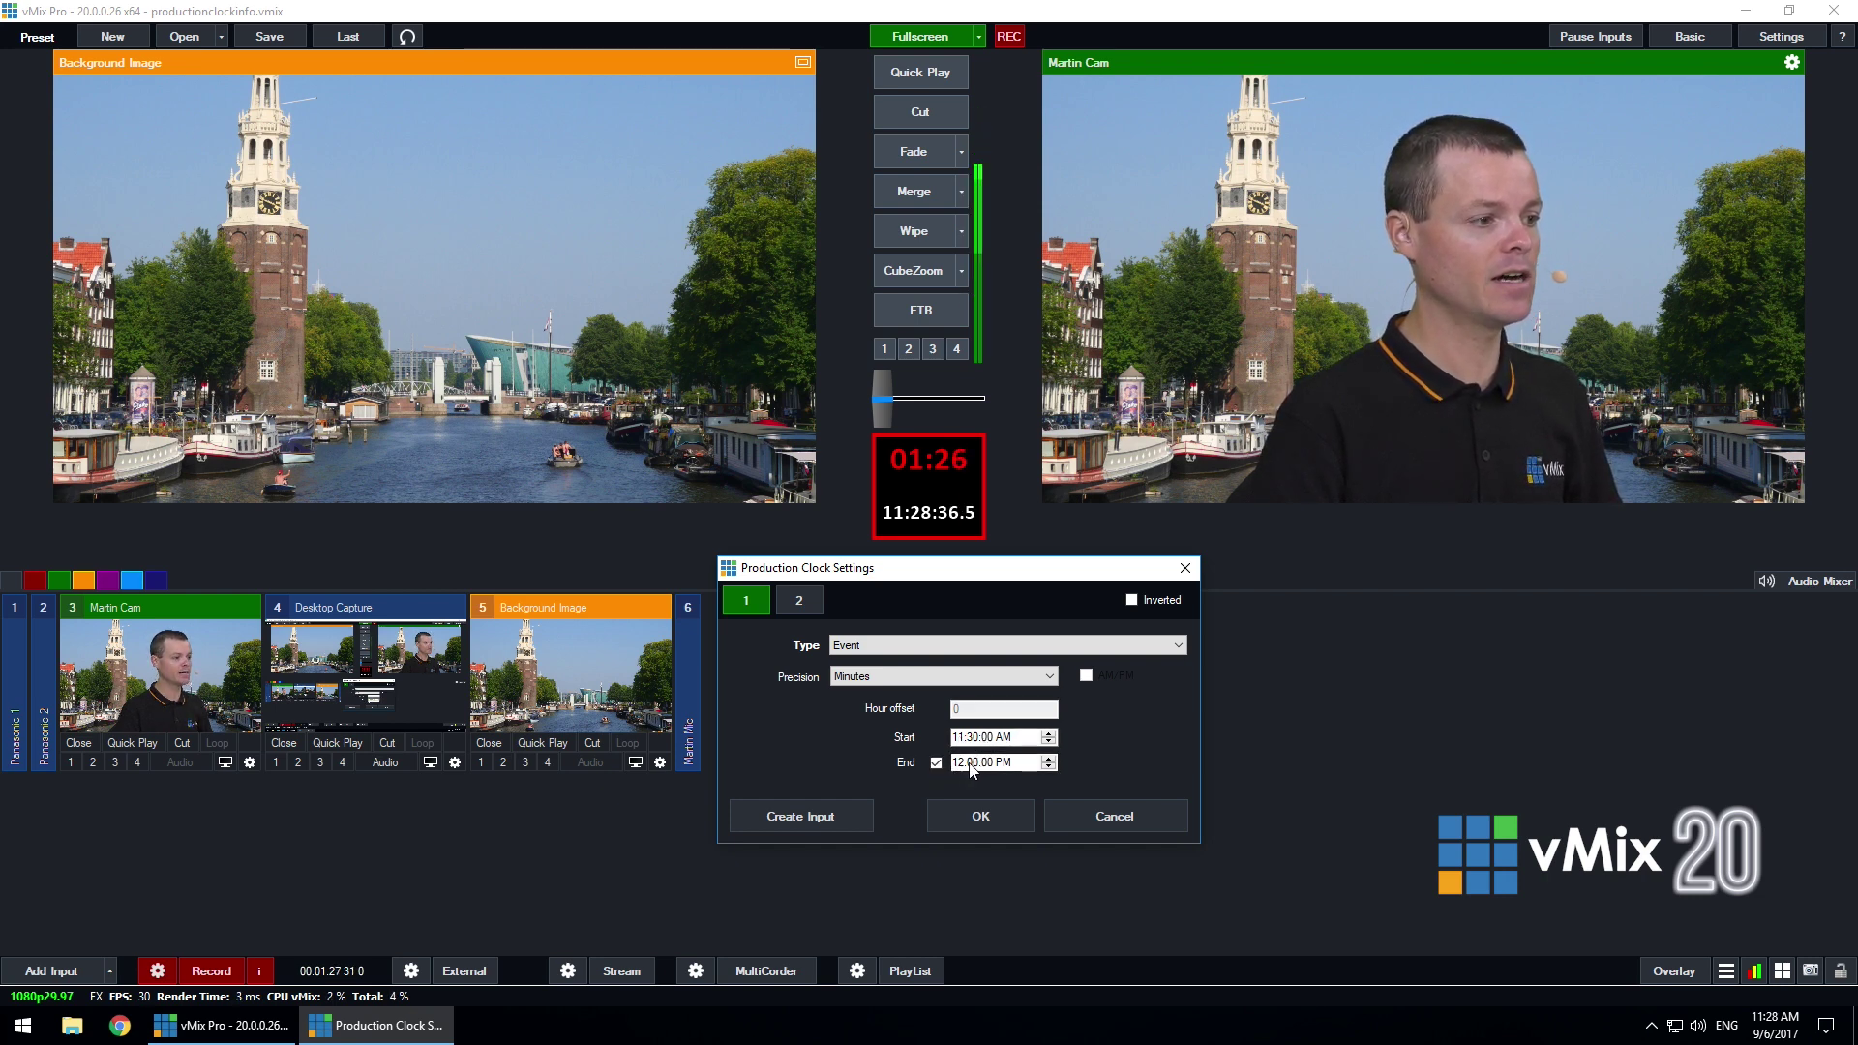
click(980, 816)
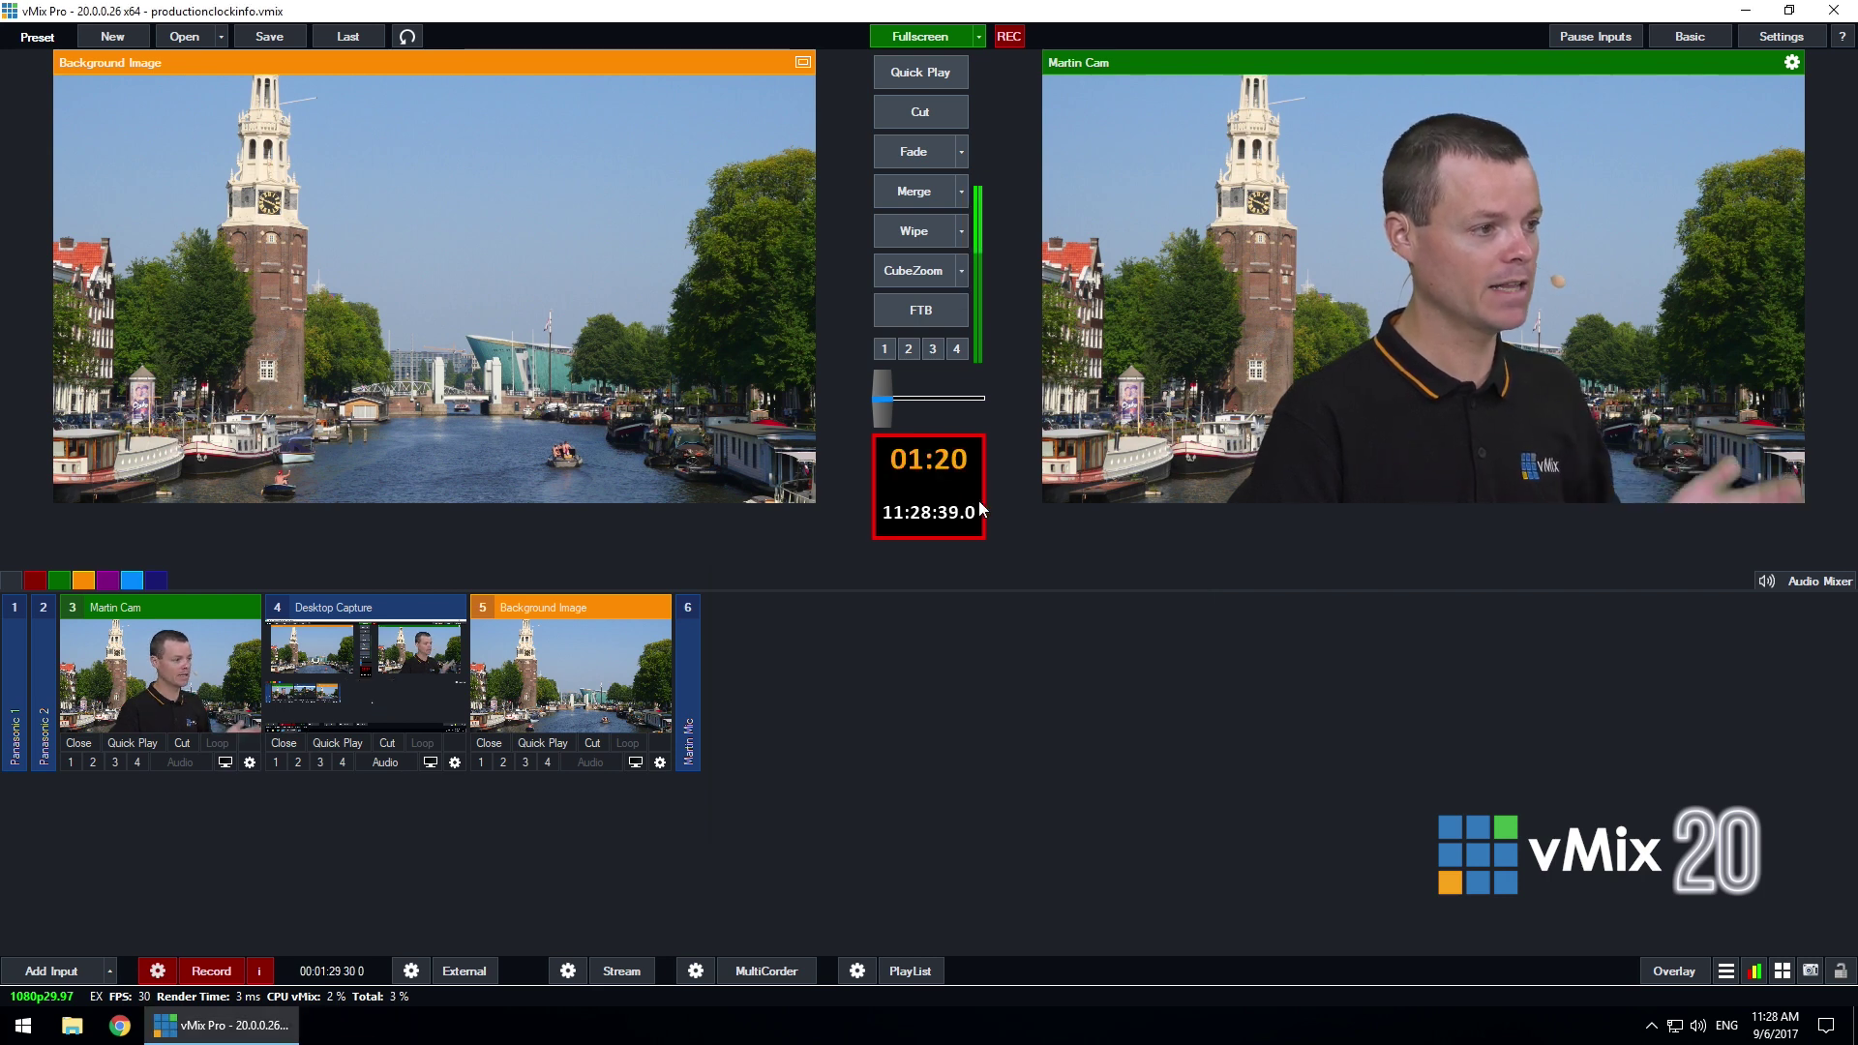
Step: Switch the event countdown's precision to Fractions and apply
click(927, 485)
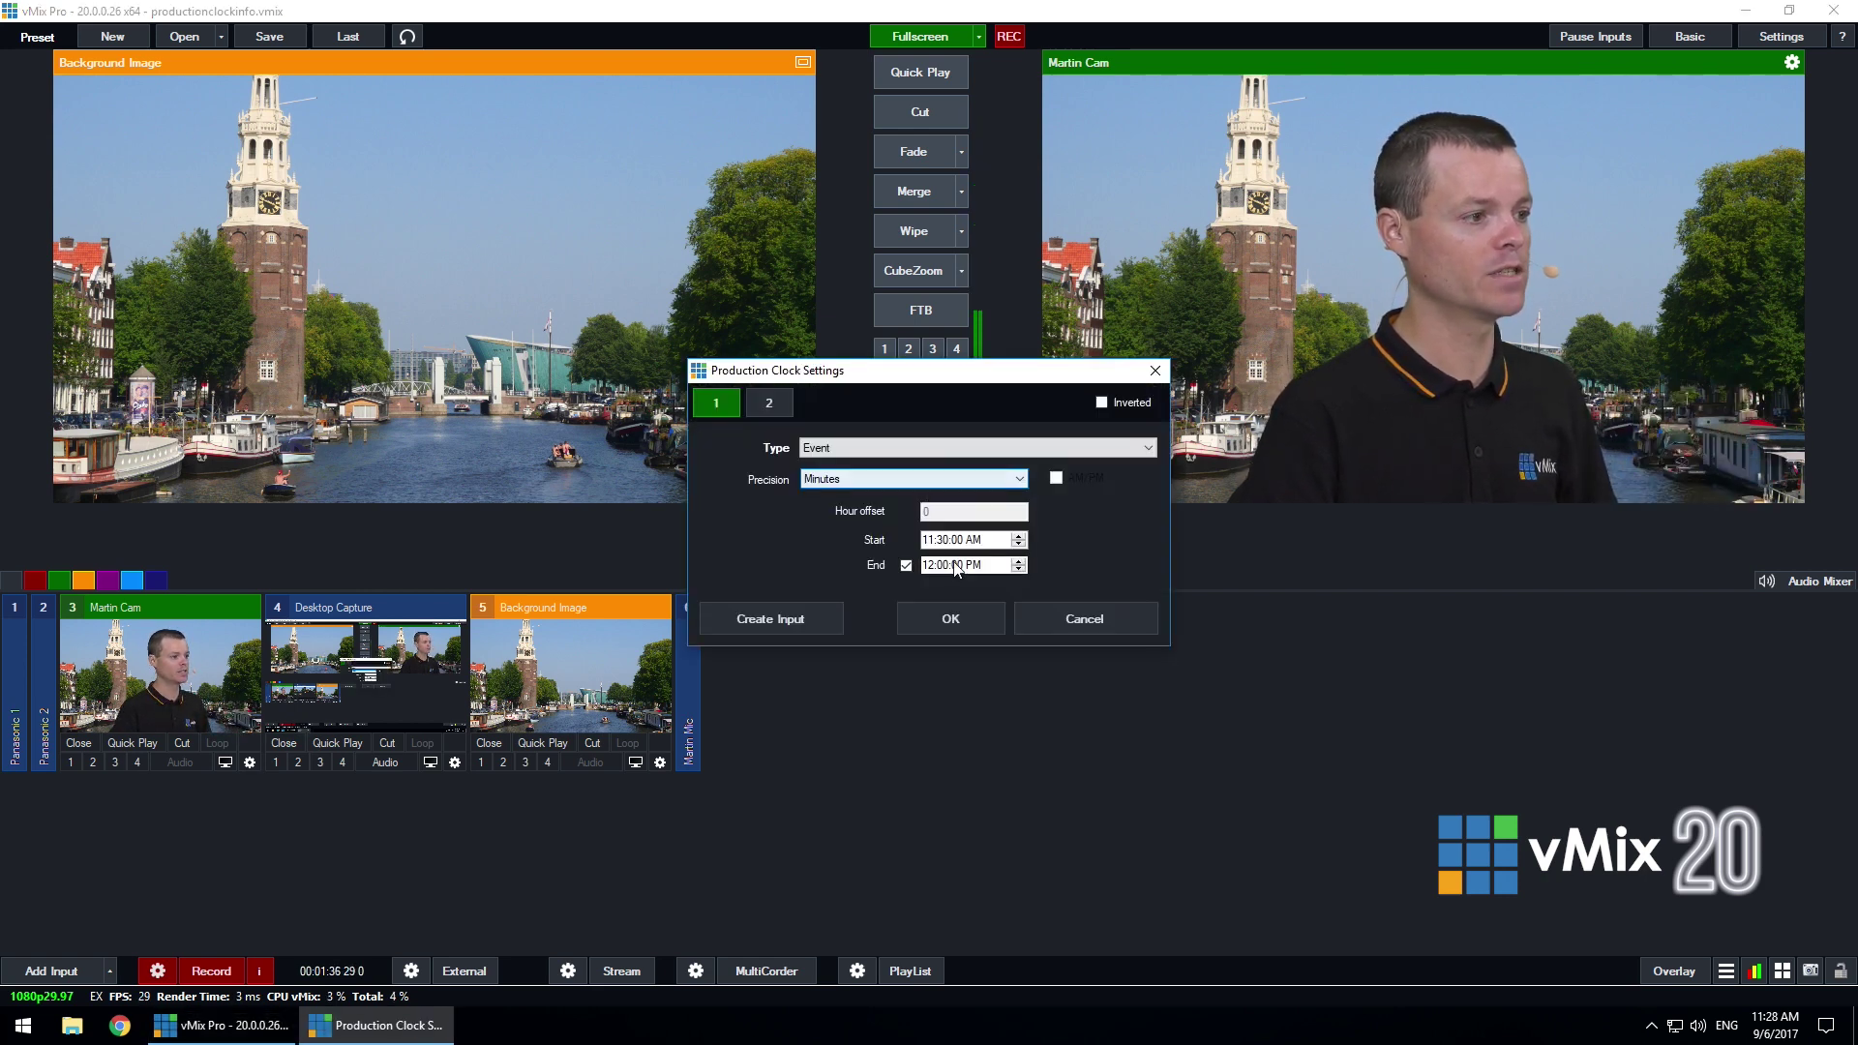
drag(889, 365, 962, 576)
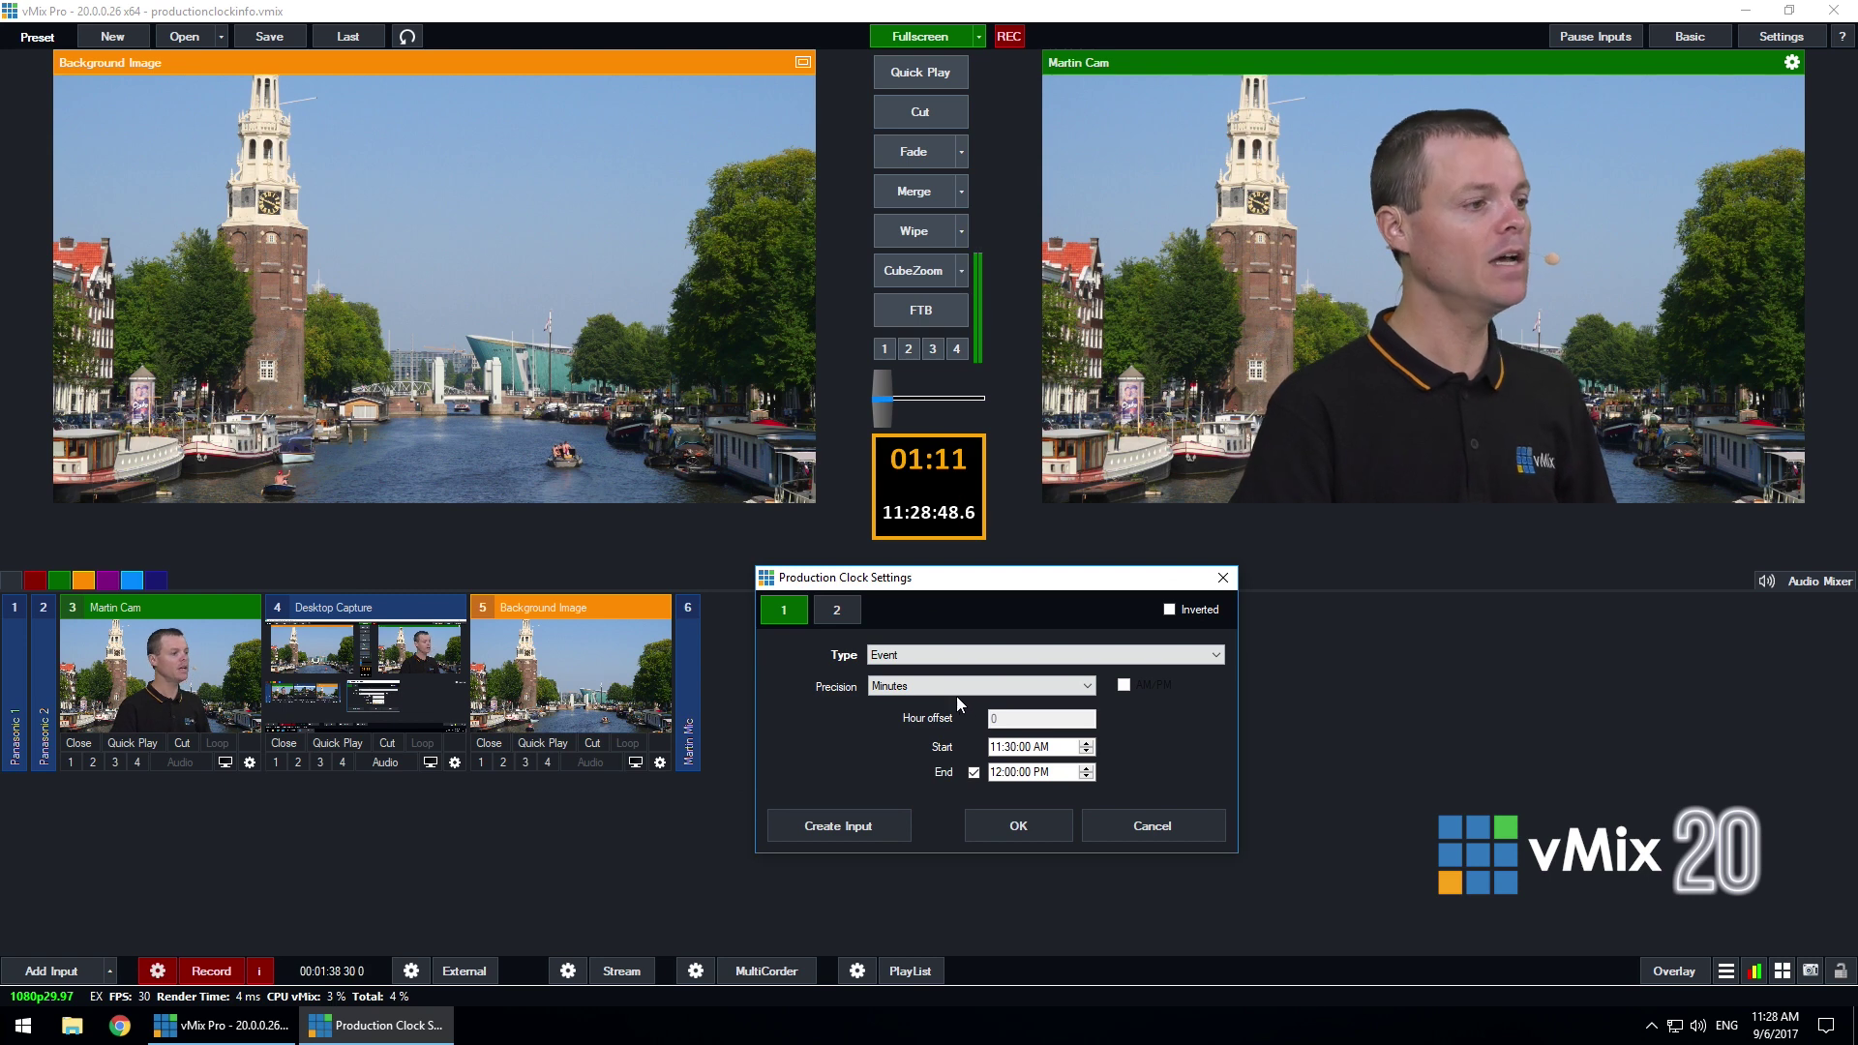
click(903, 688)
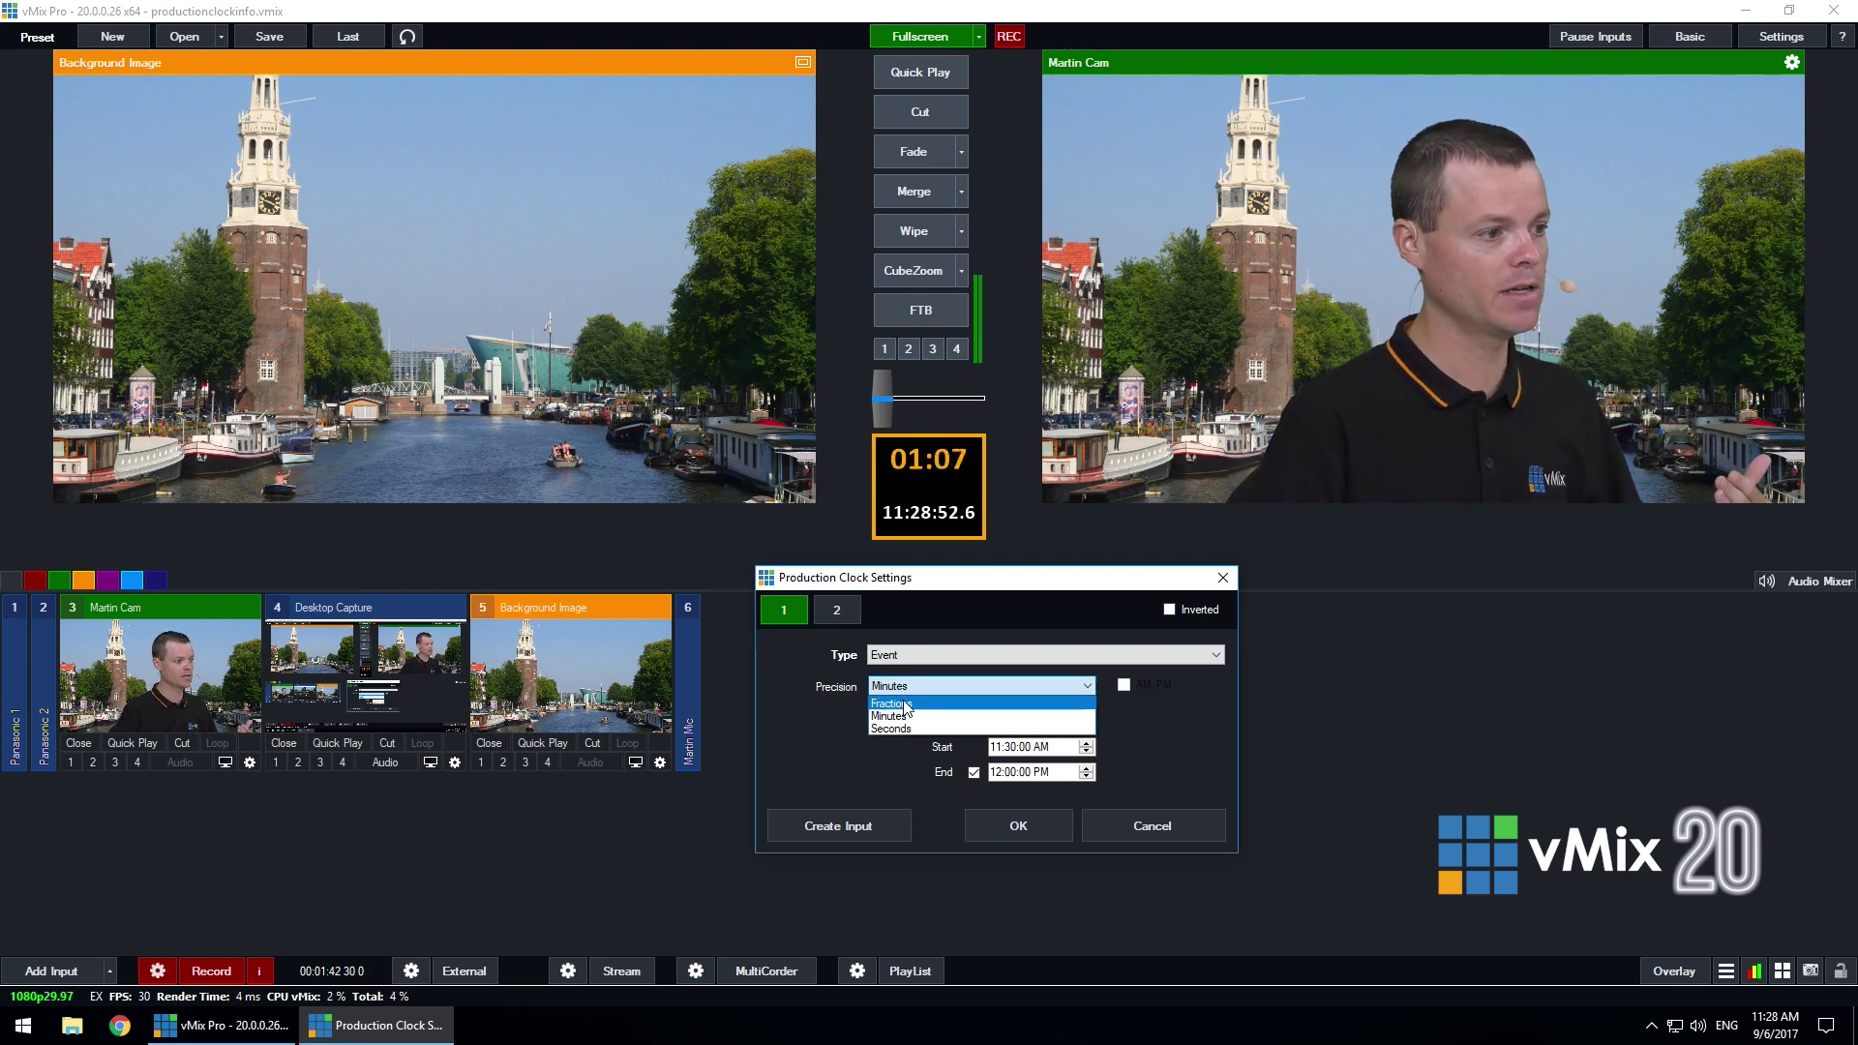
click(892, 703)
click(1004, 818)
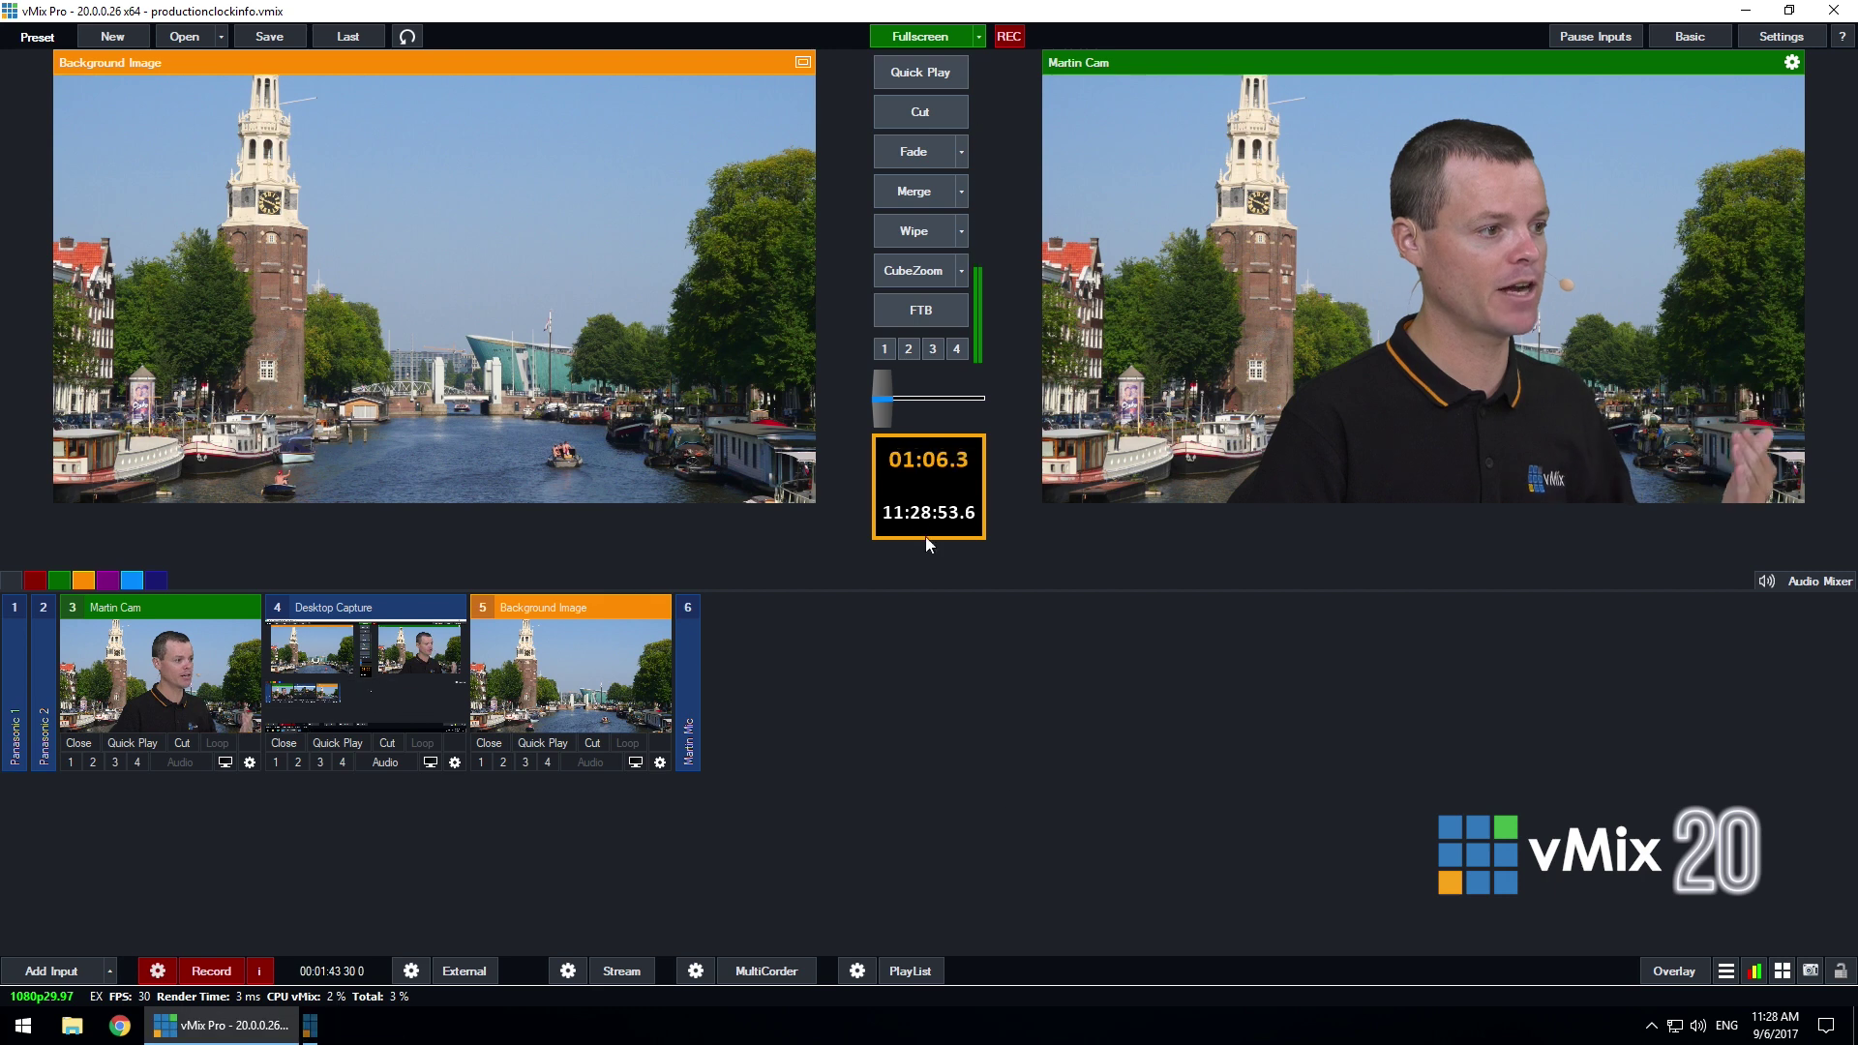
Step: Set the countdown precision back to Minutes
click(931, 466)
click(820, 479)
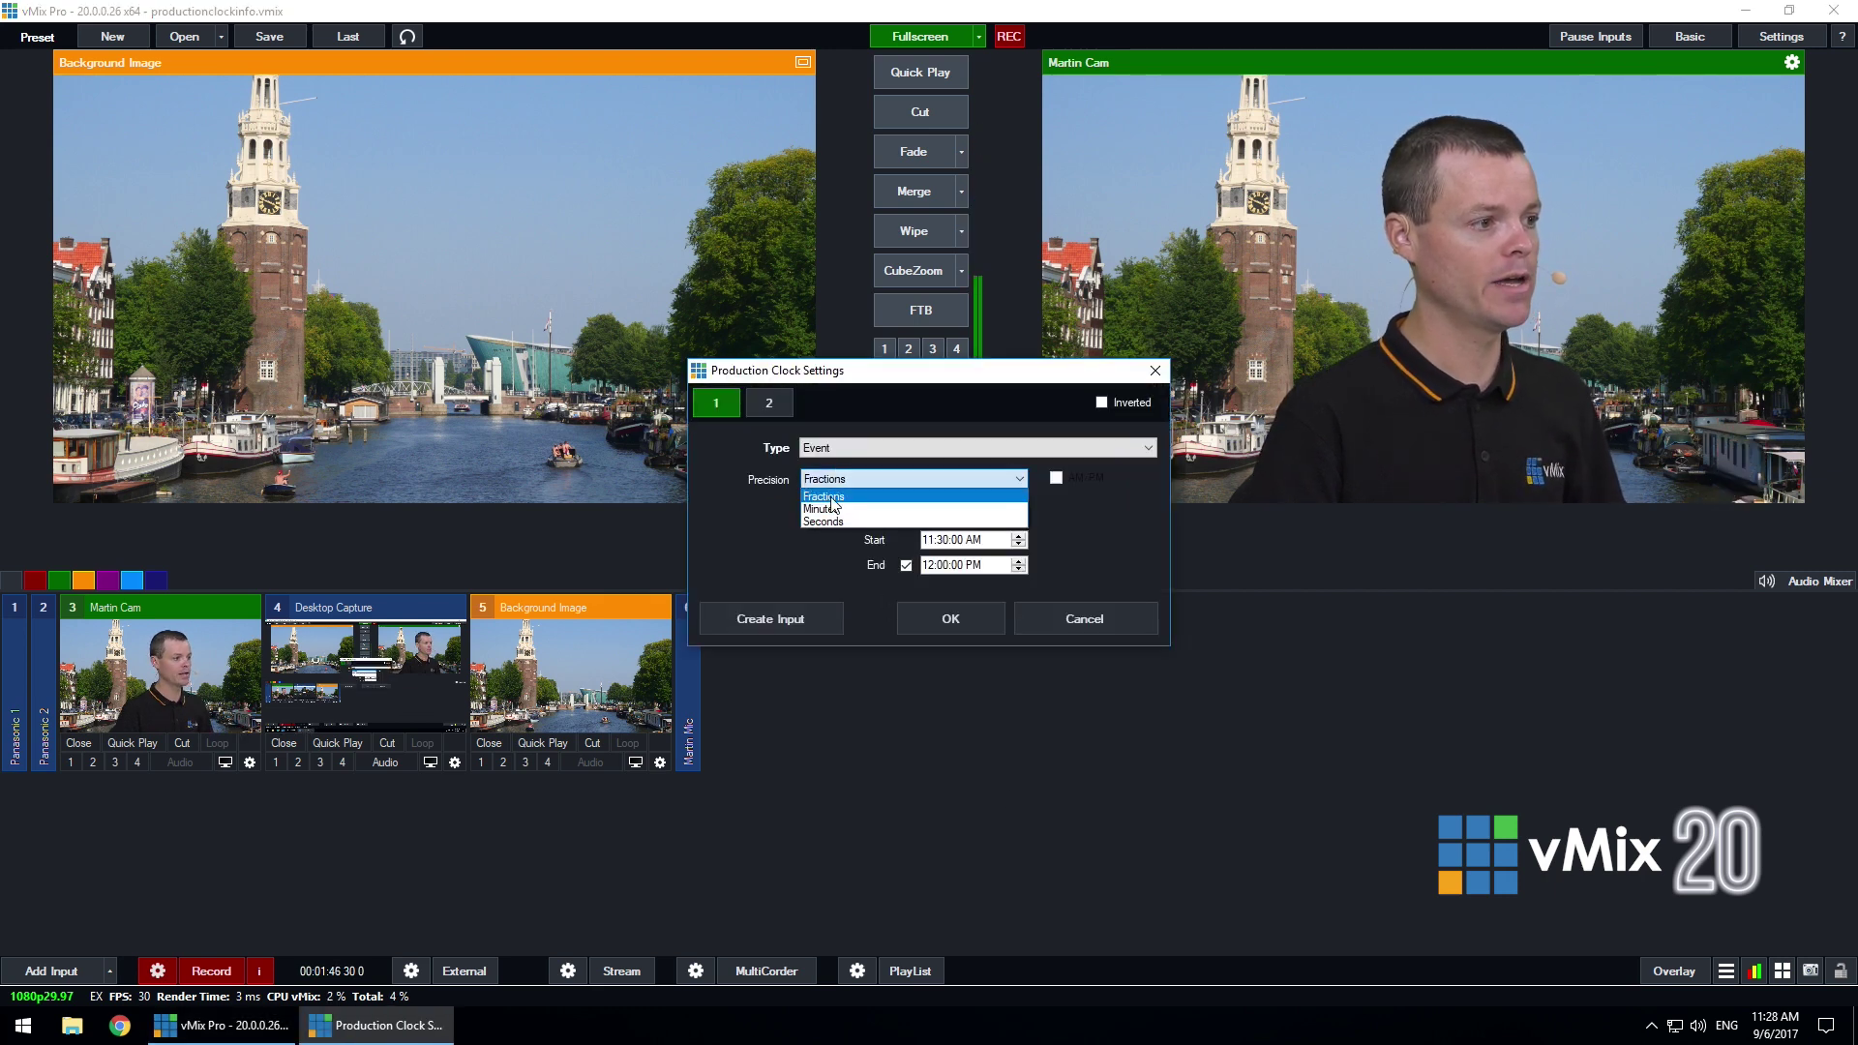
click(841, 502)
click(923, 608)
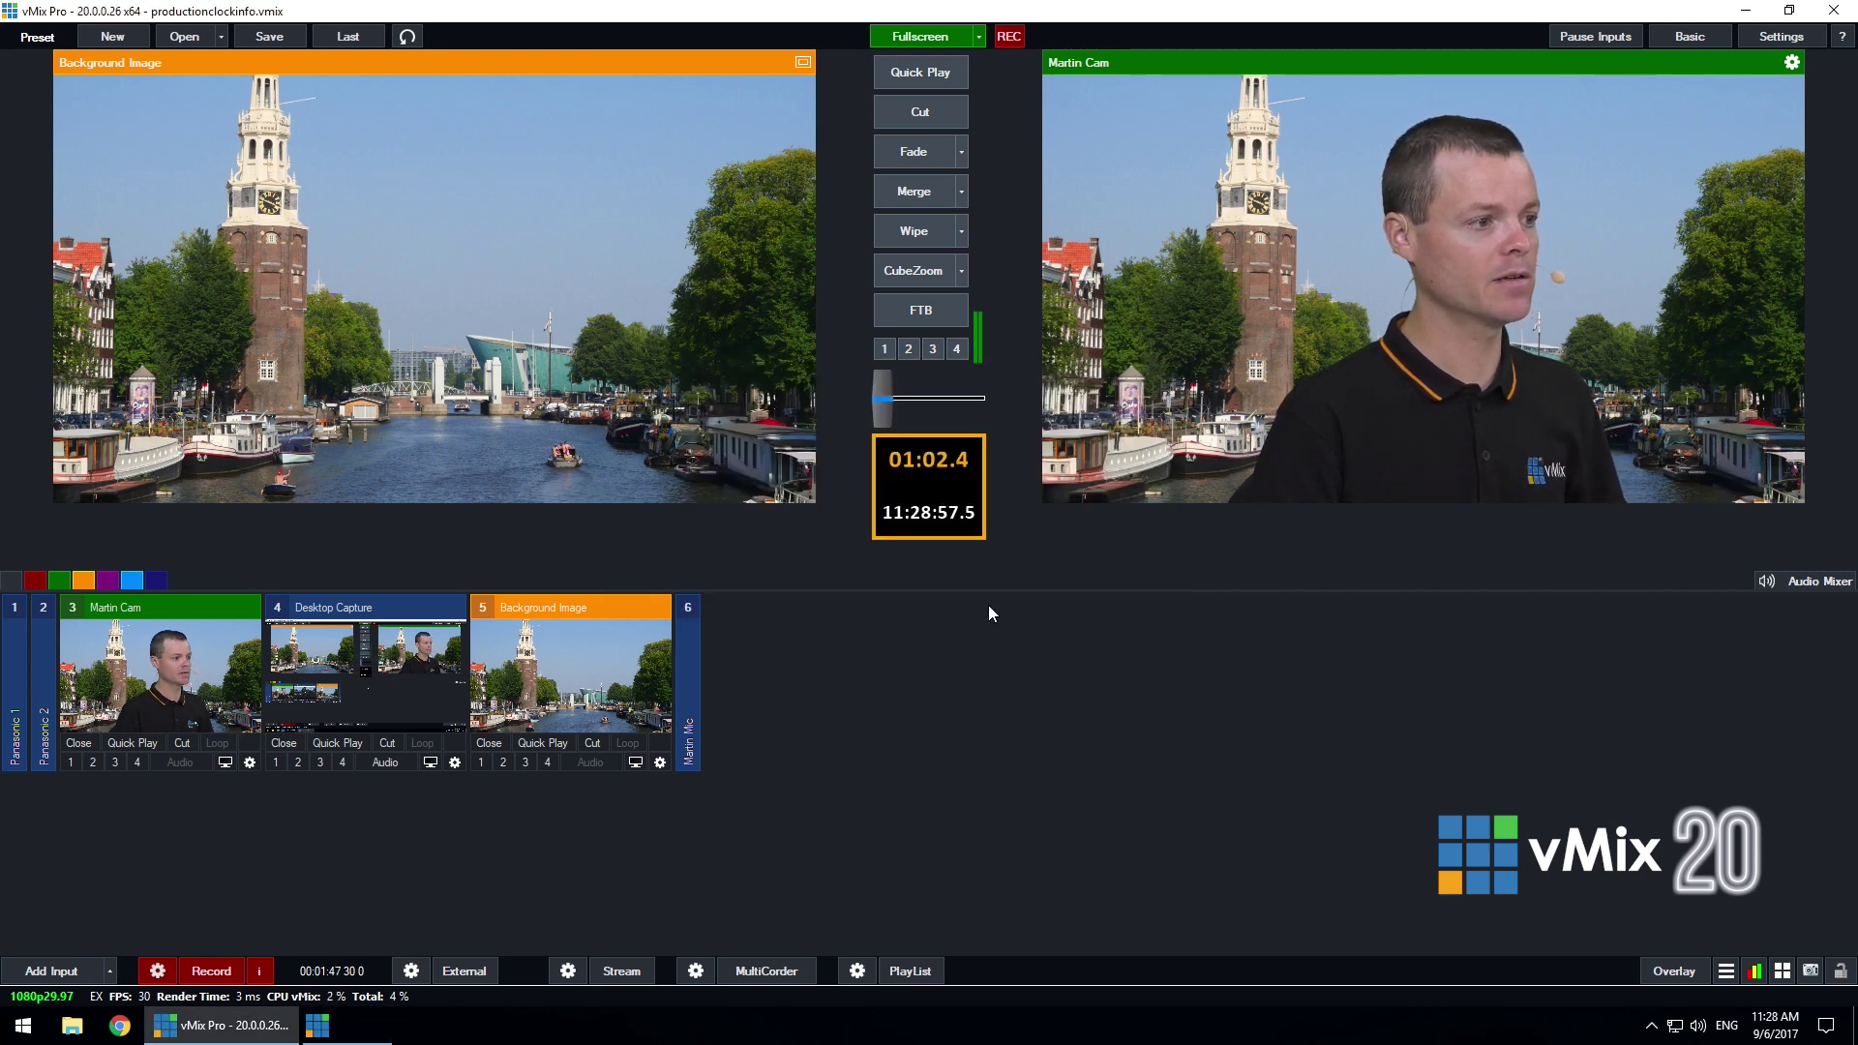
click(953, 479)
Step: Create a new Clocks input from the production clock settings and bring it into preview
drag(890, 367, 973, 581)
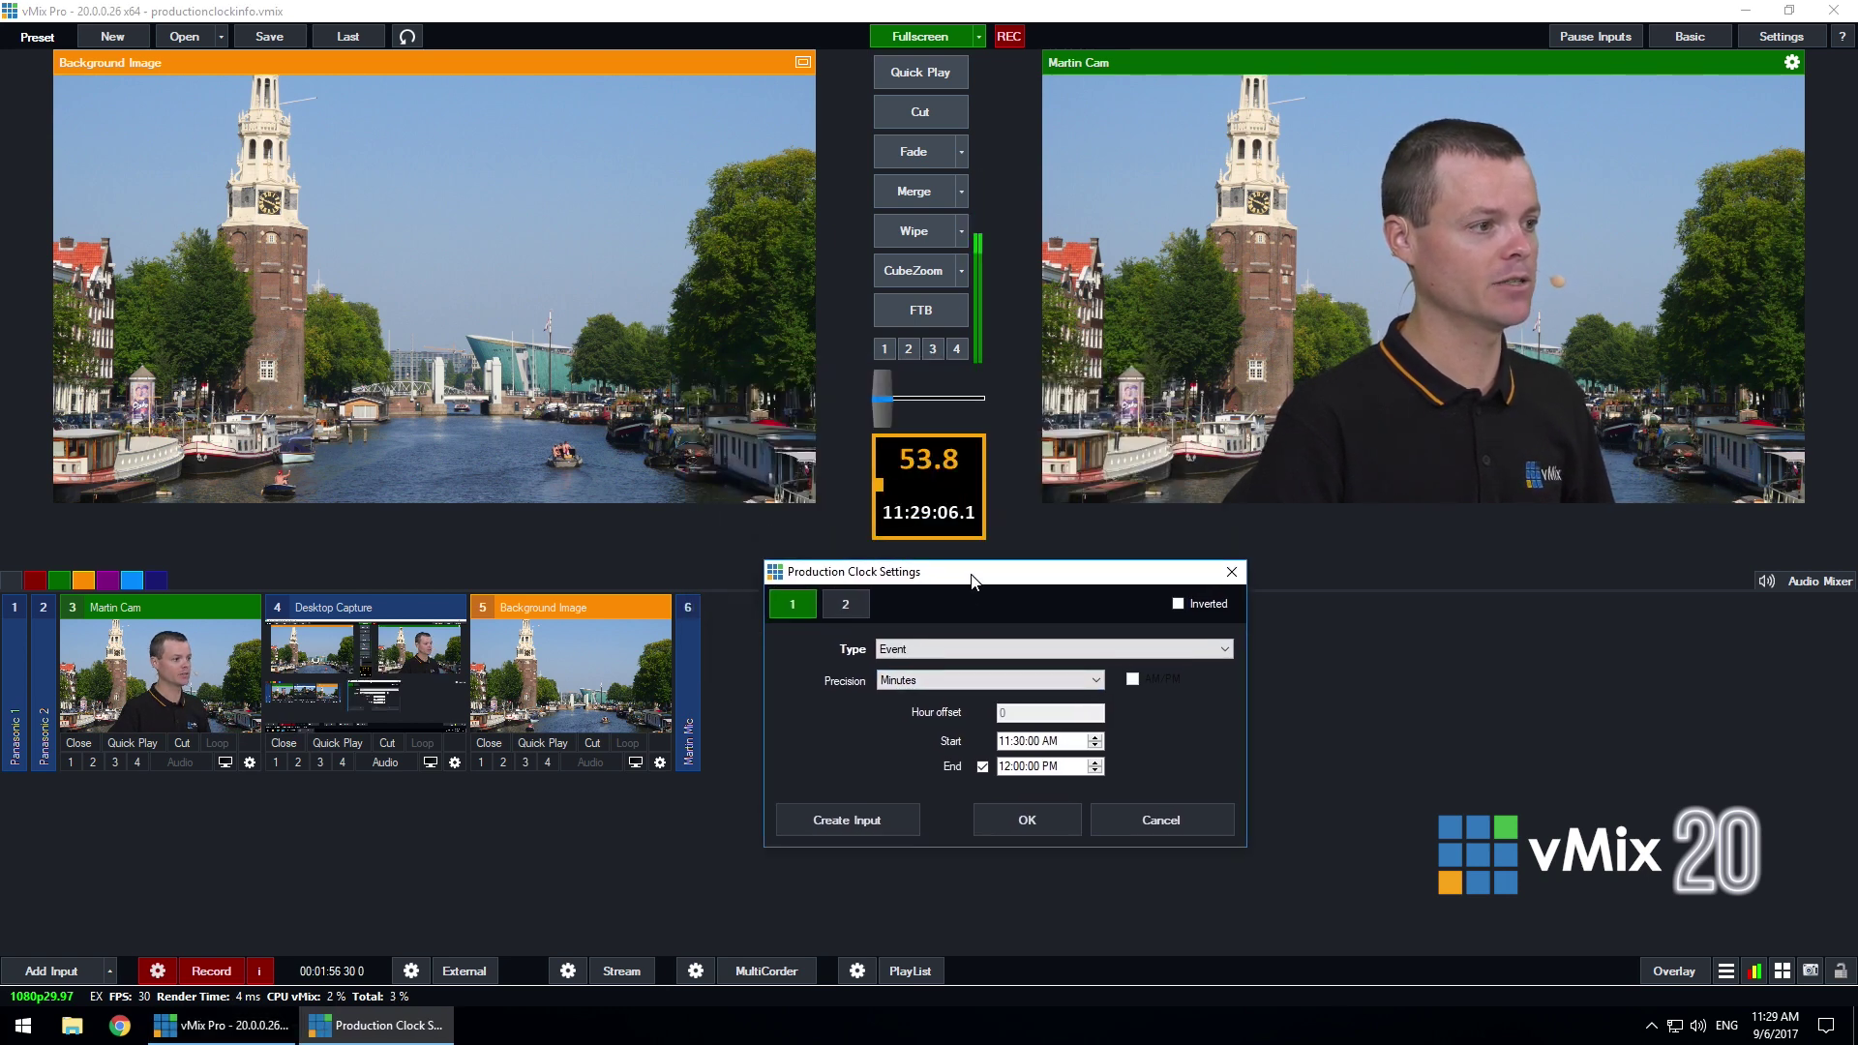
click(1232, 576)
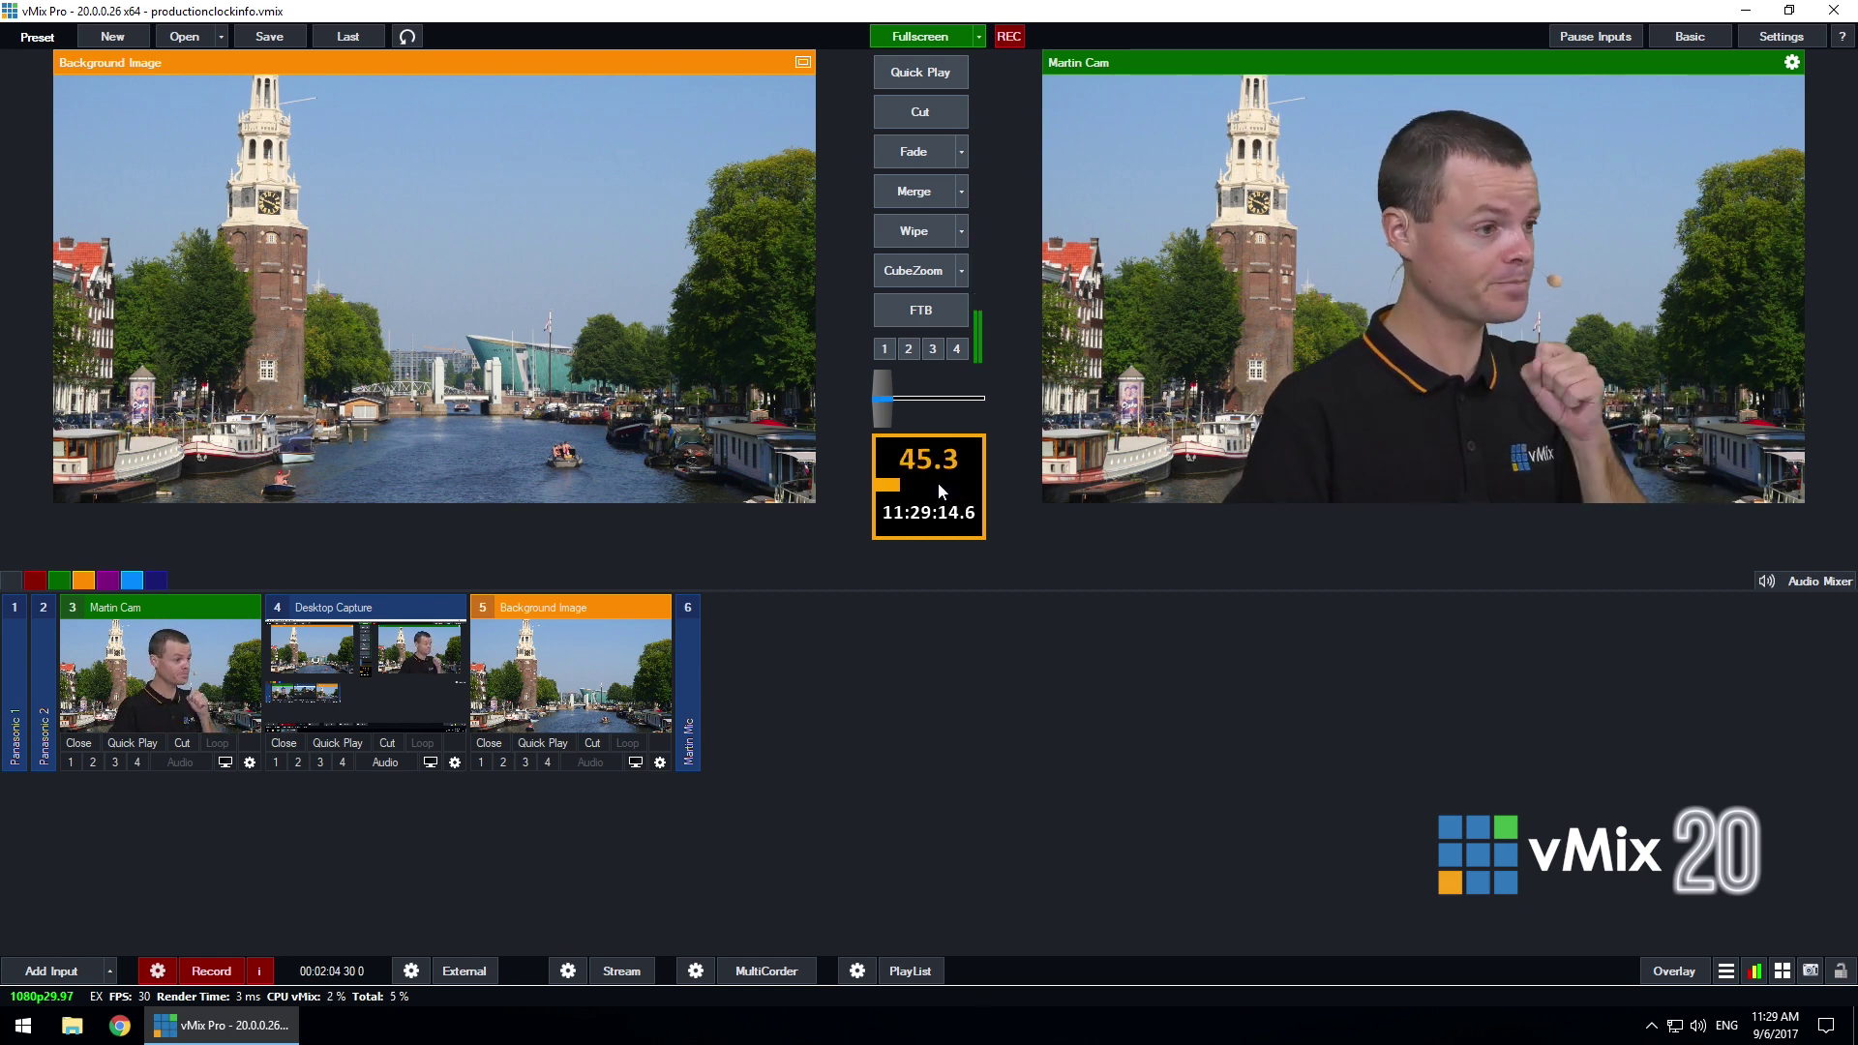
click(939, 481)
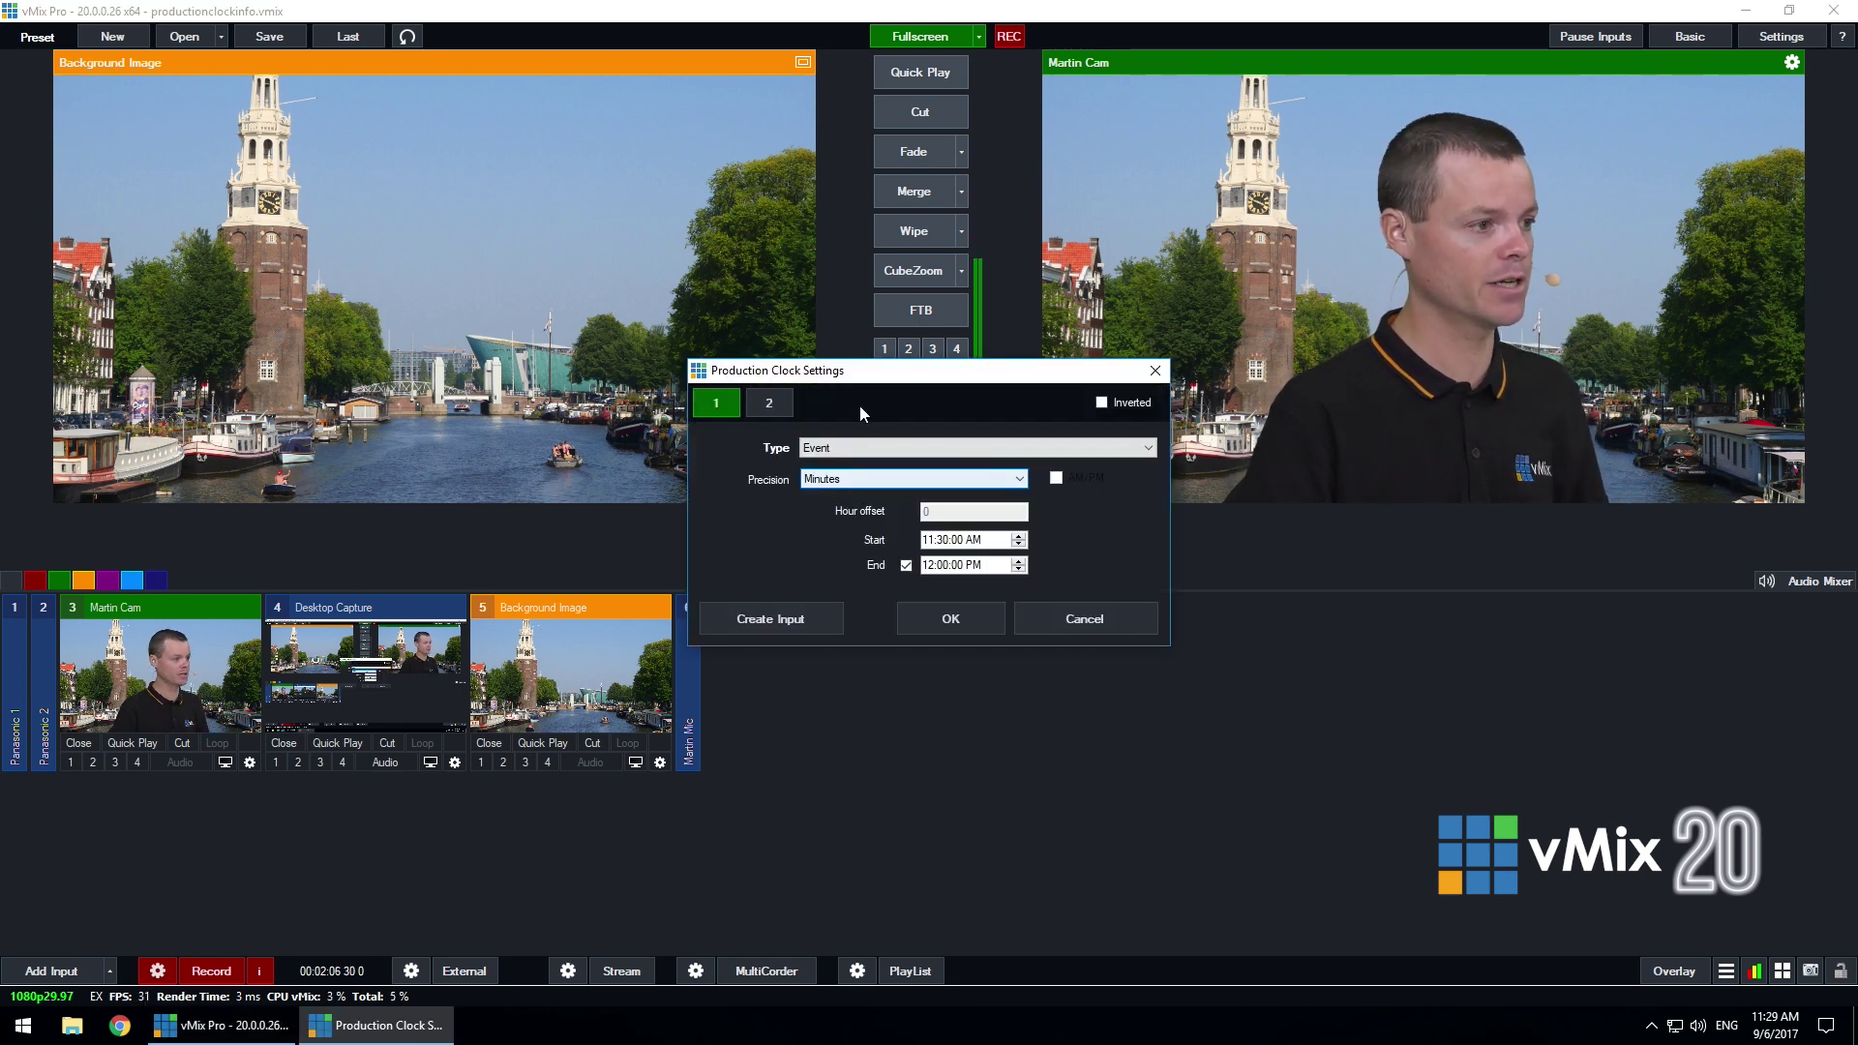
drag(839, 385, 893, 490)
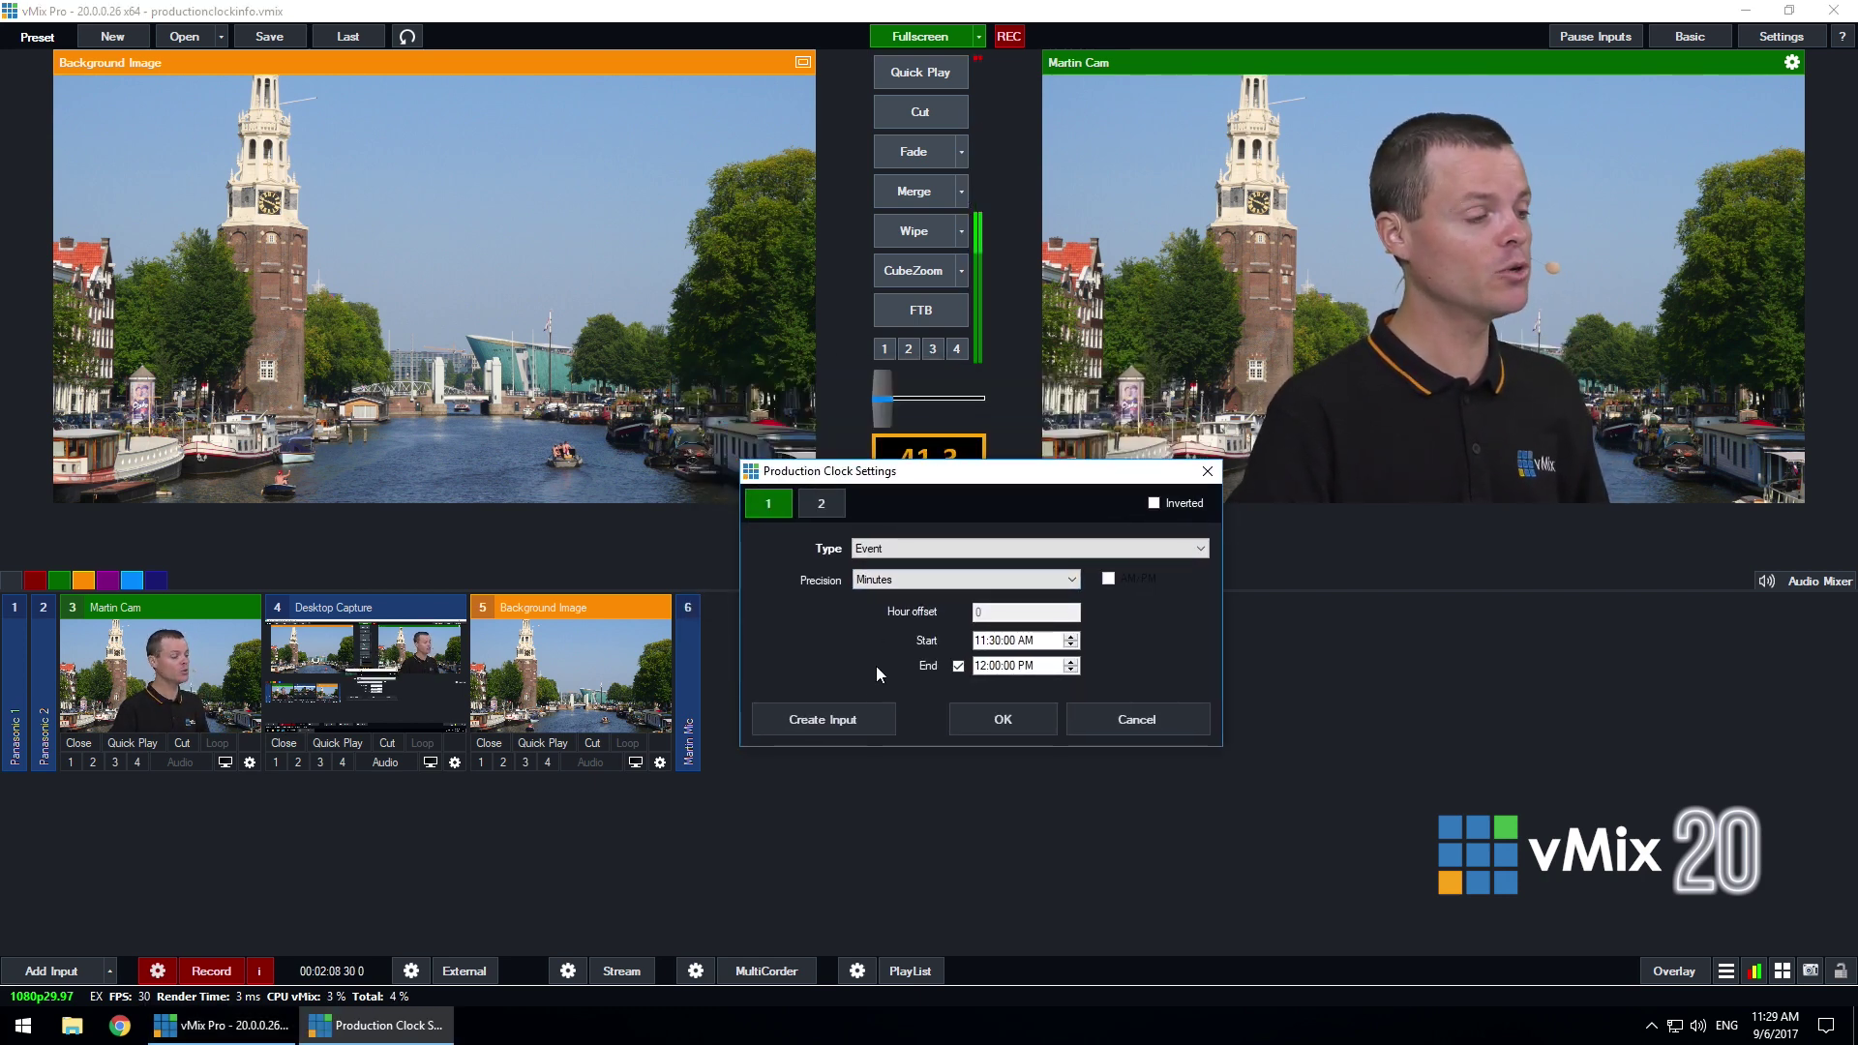
click(856, 722)
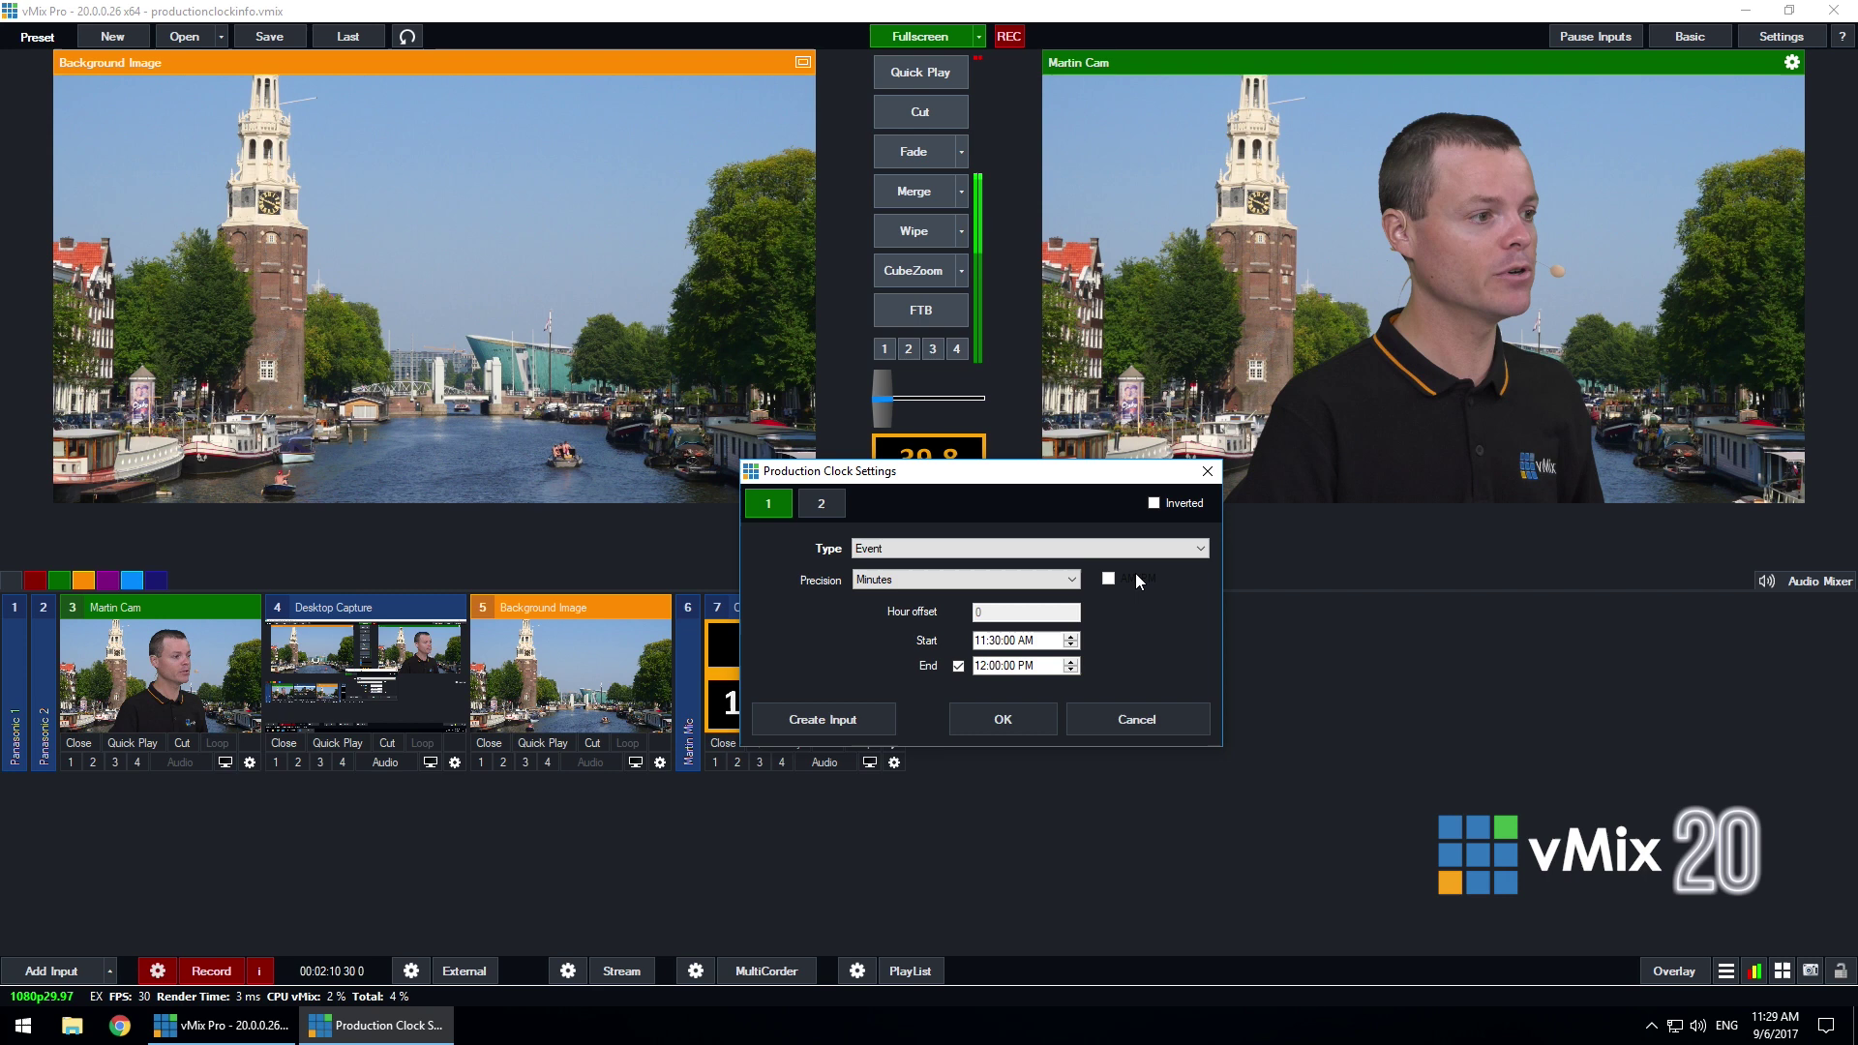
click(1207, 471)
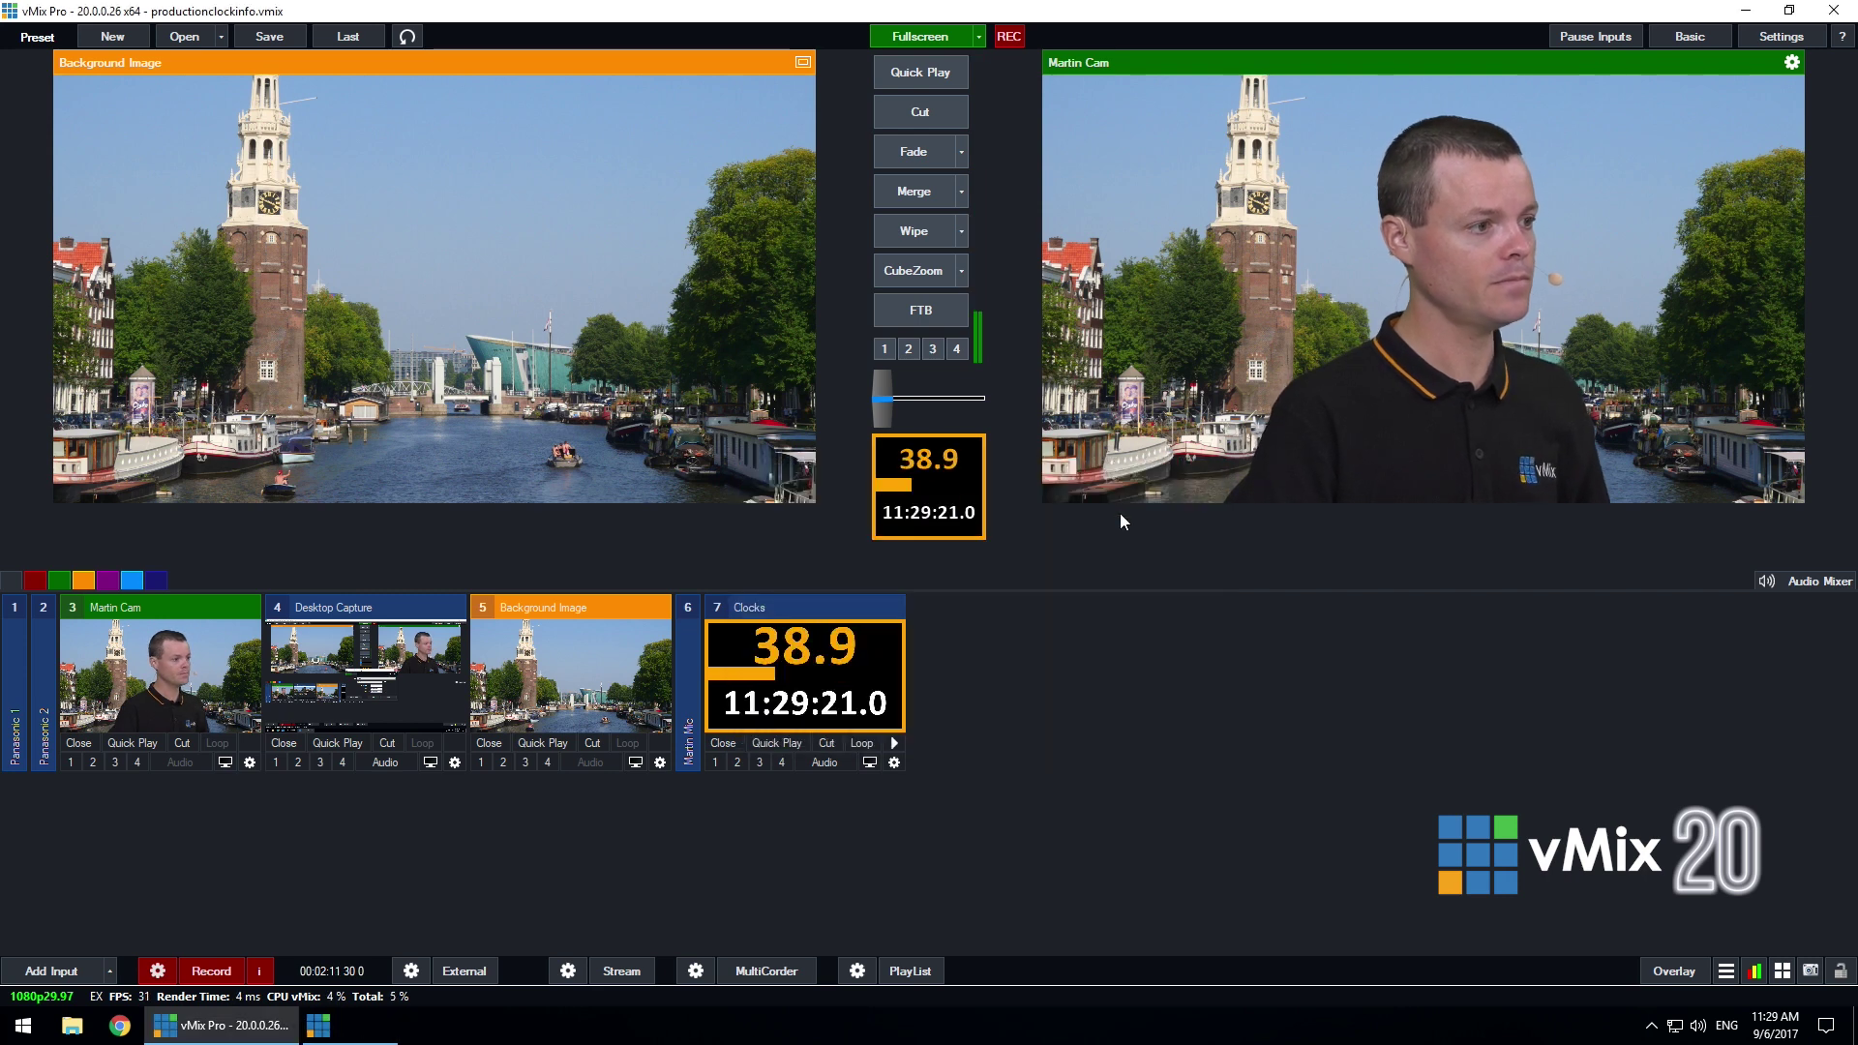
click(825, 675)
right_click(824, 675)
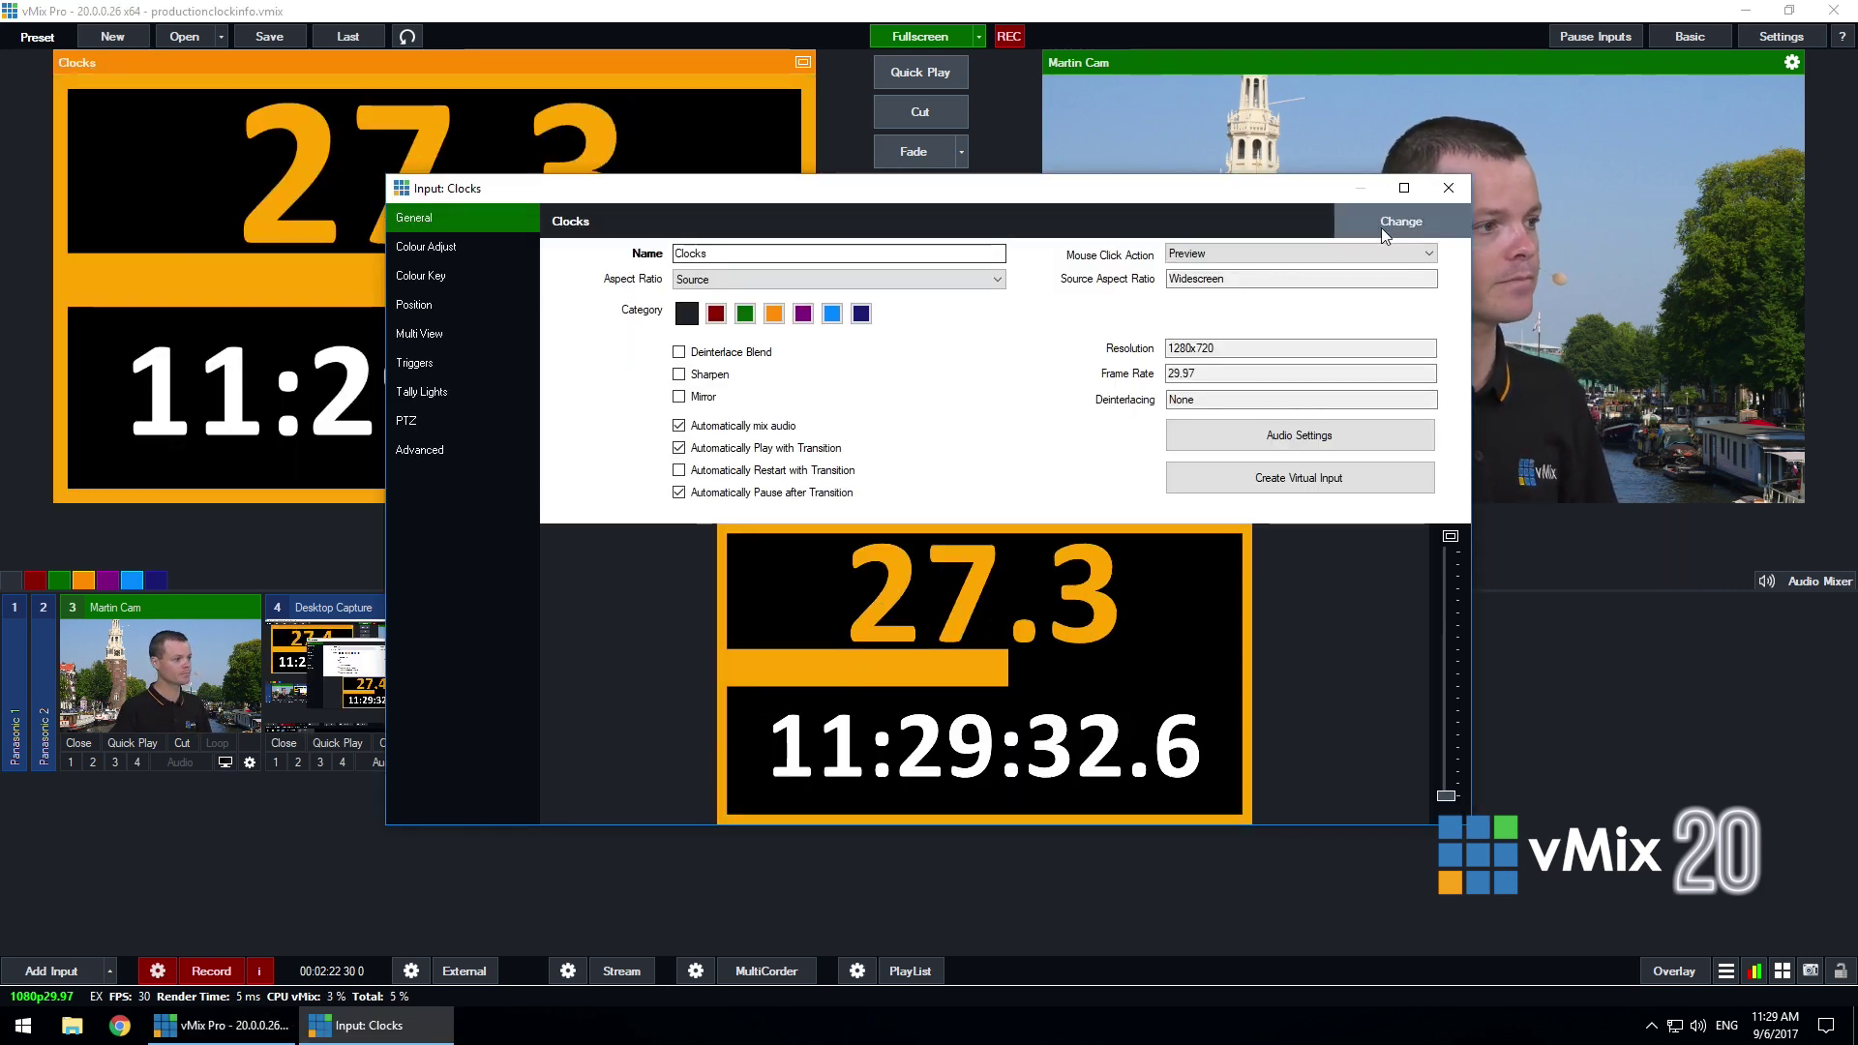
Step: Try inverted colours on the Clocks input, then revert to the normal dark look
click(1444, 190)
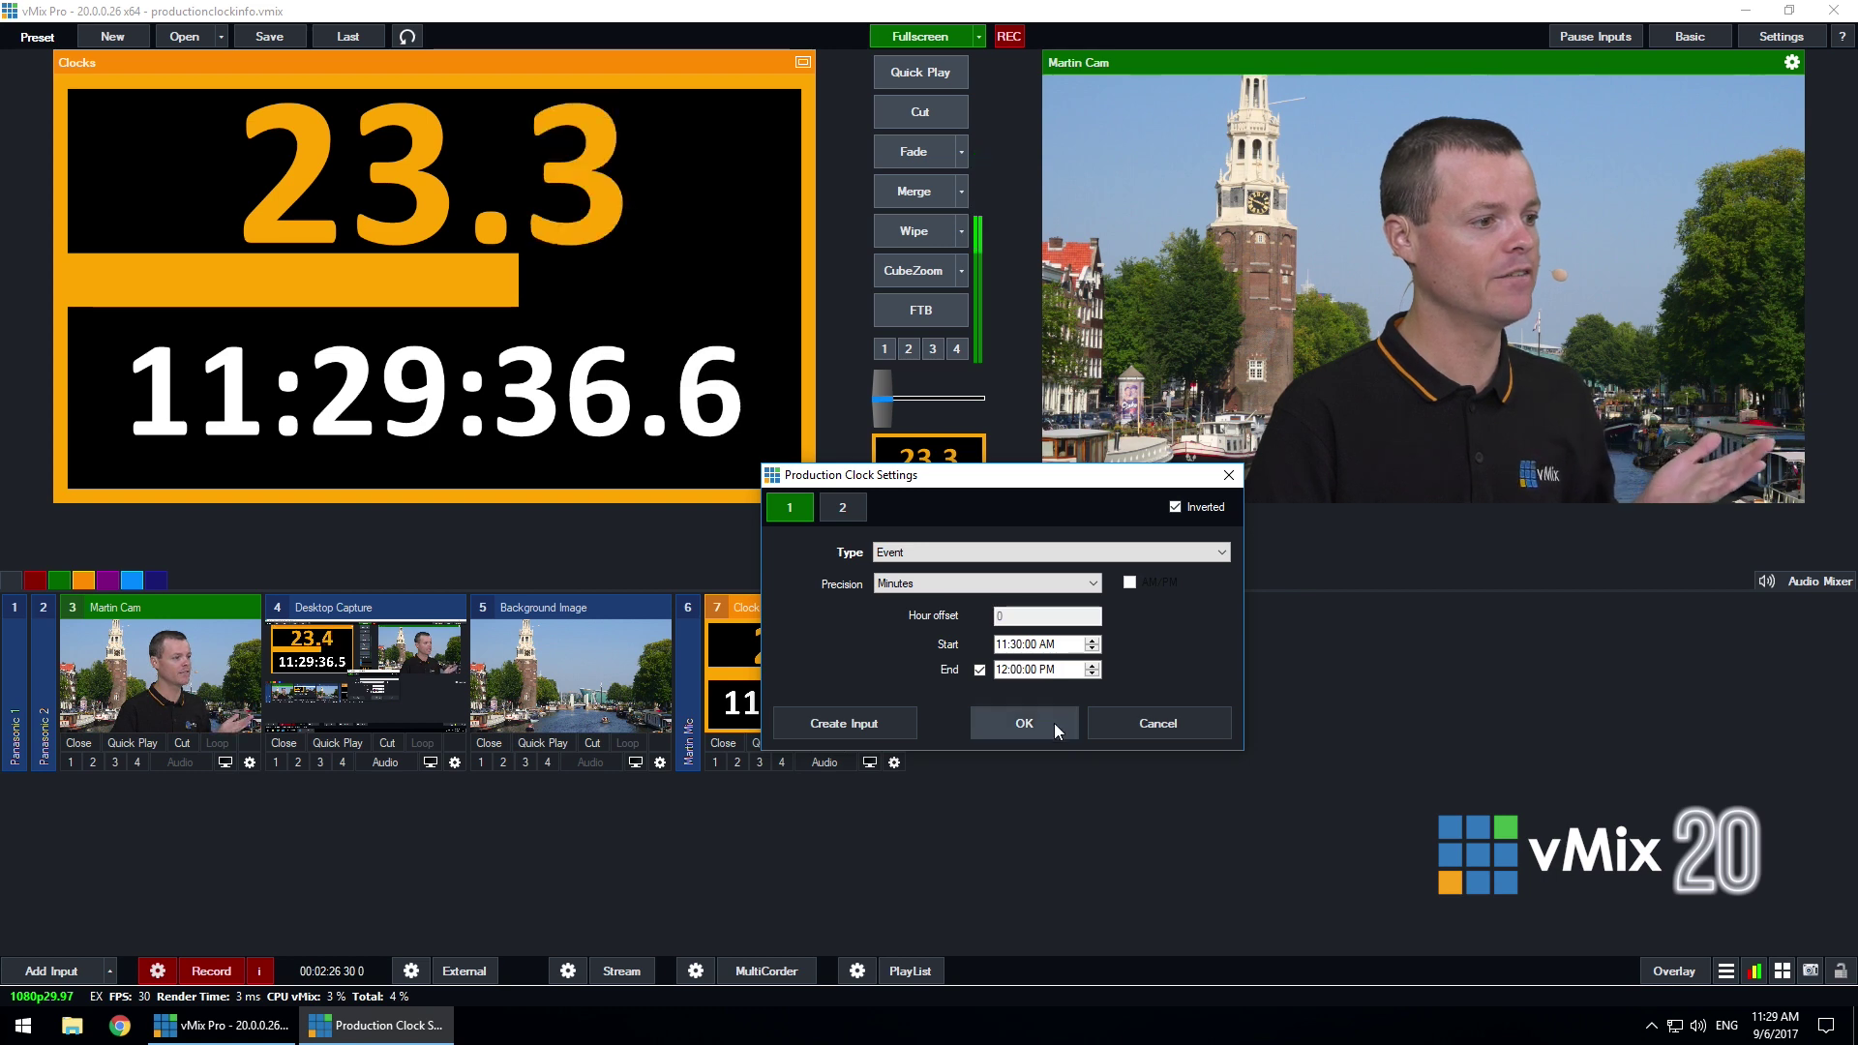
click(1054, 723)
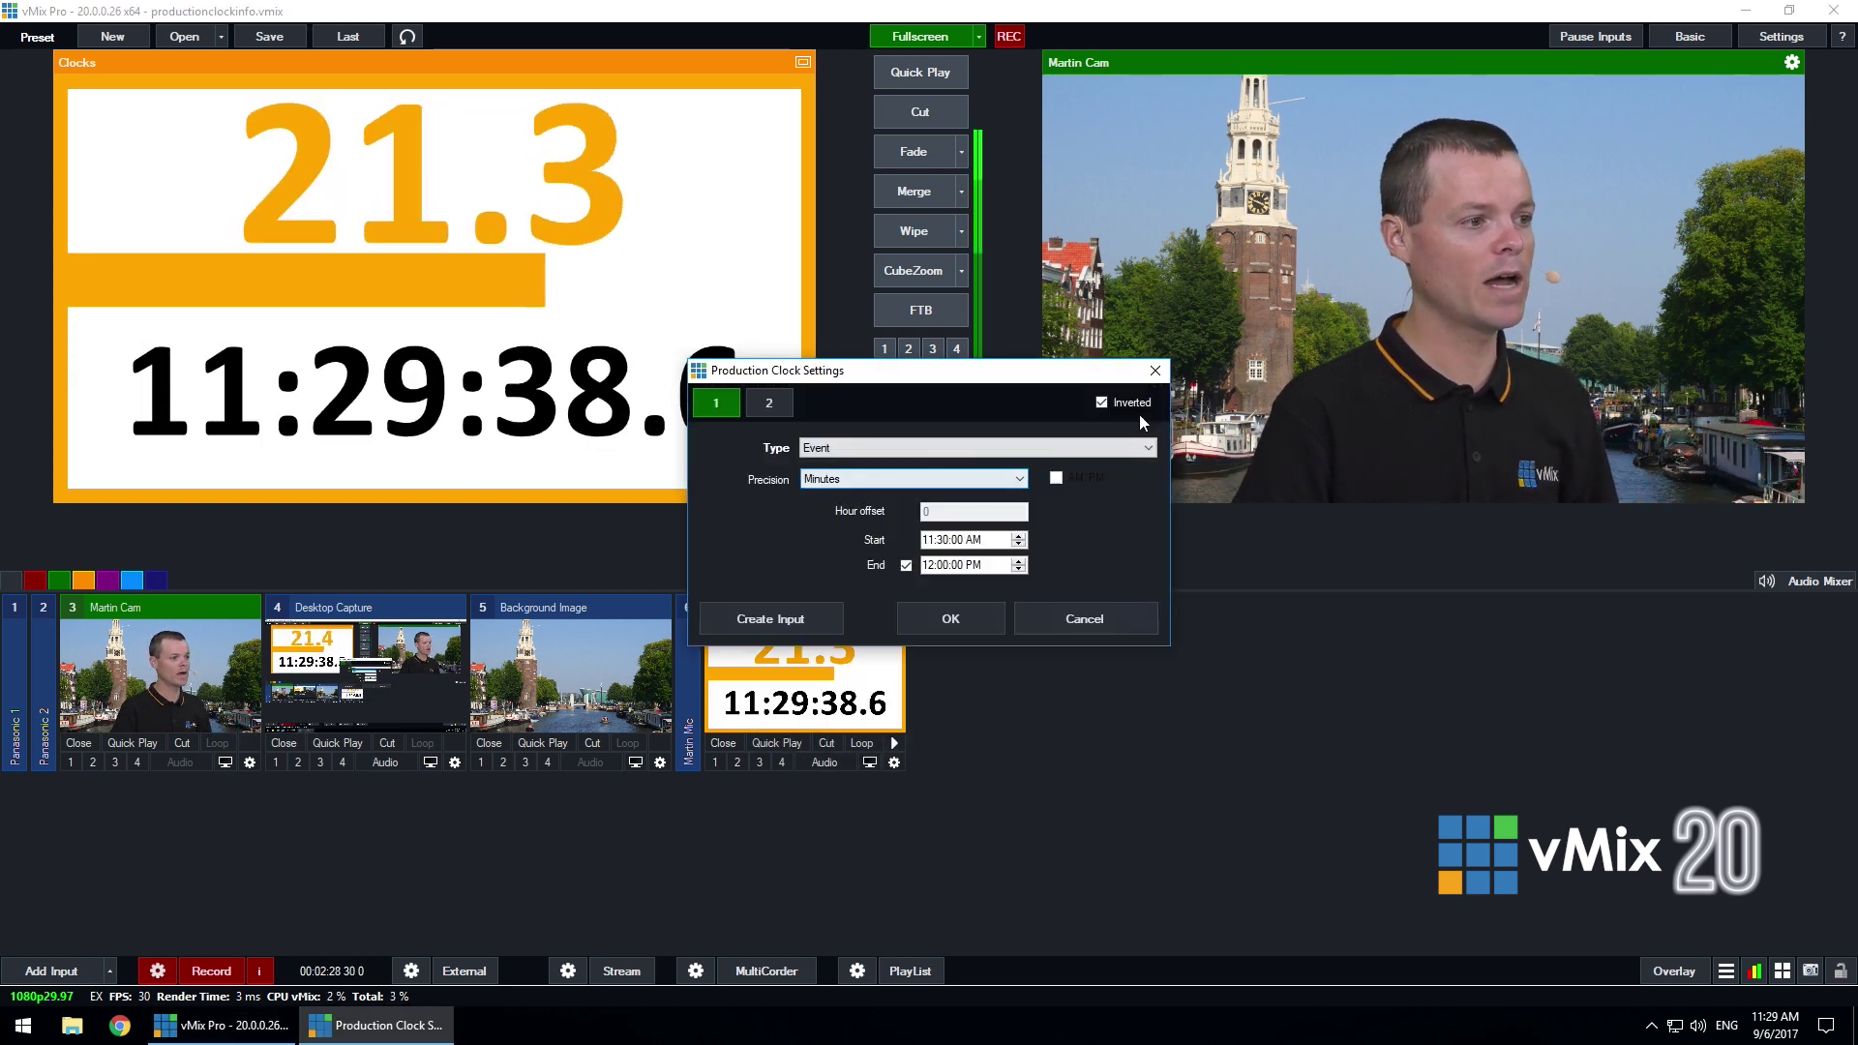
click(943, 624)
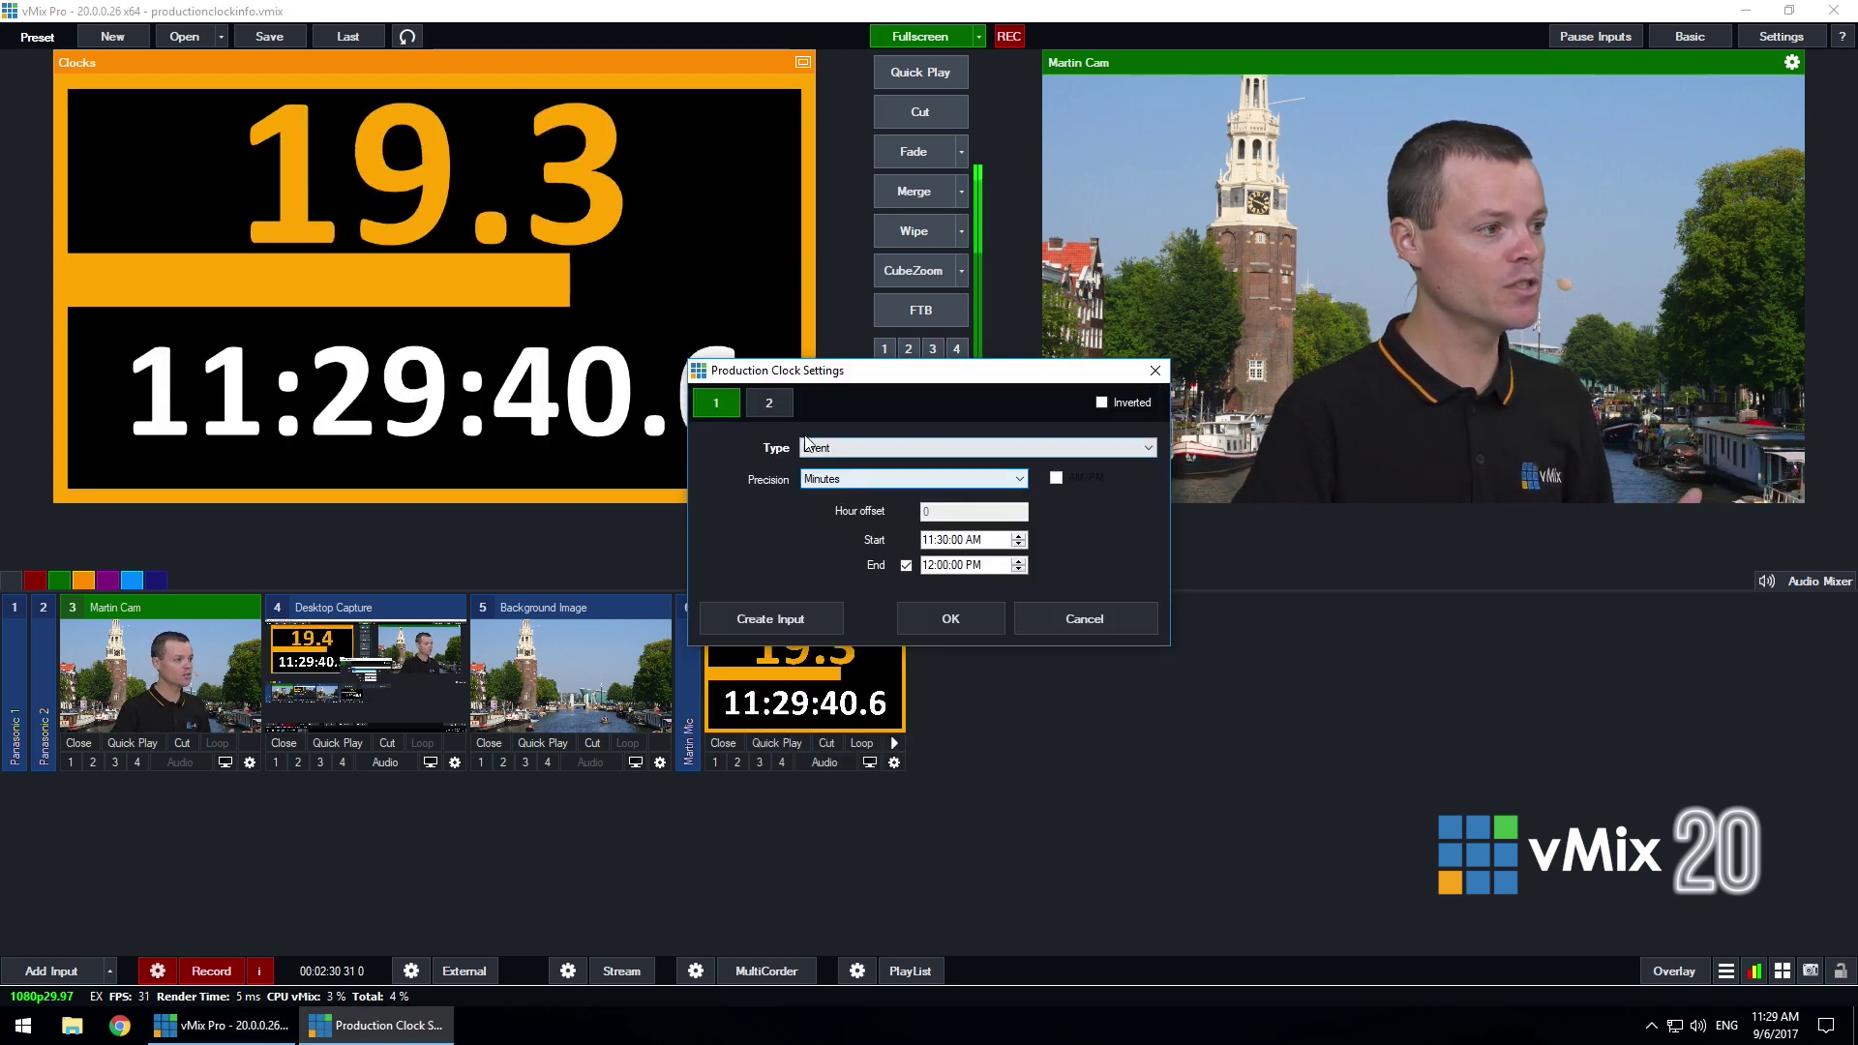
Step: Give the second time-of-day clock AM/PM display and an hour offset of 0
click(776, 404)
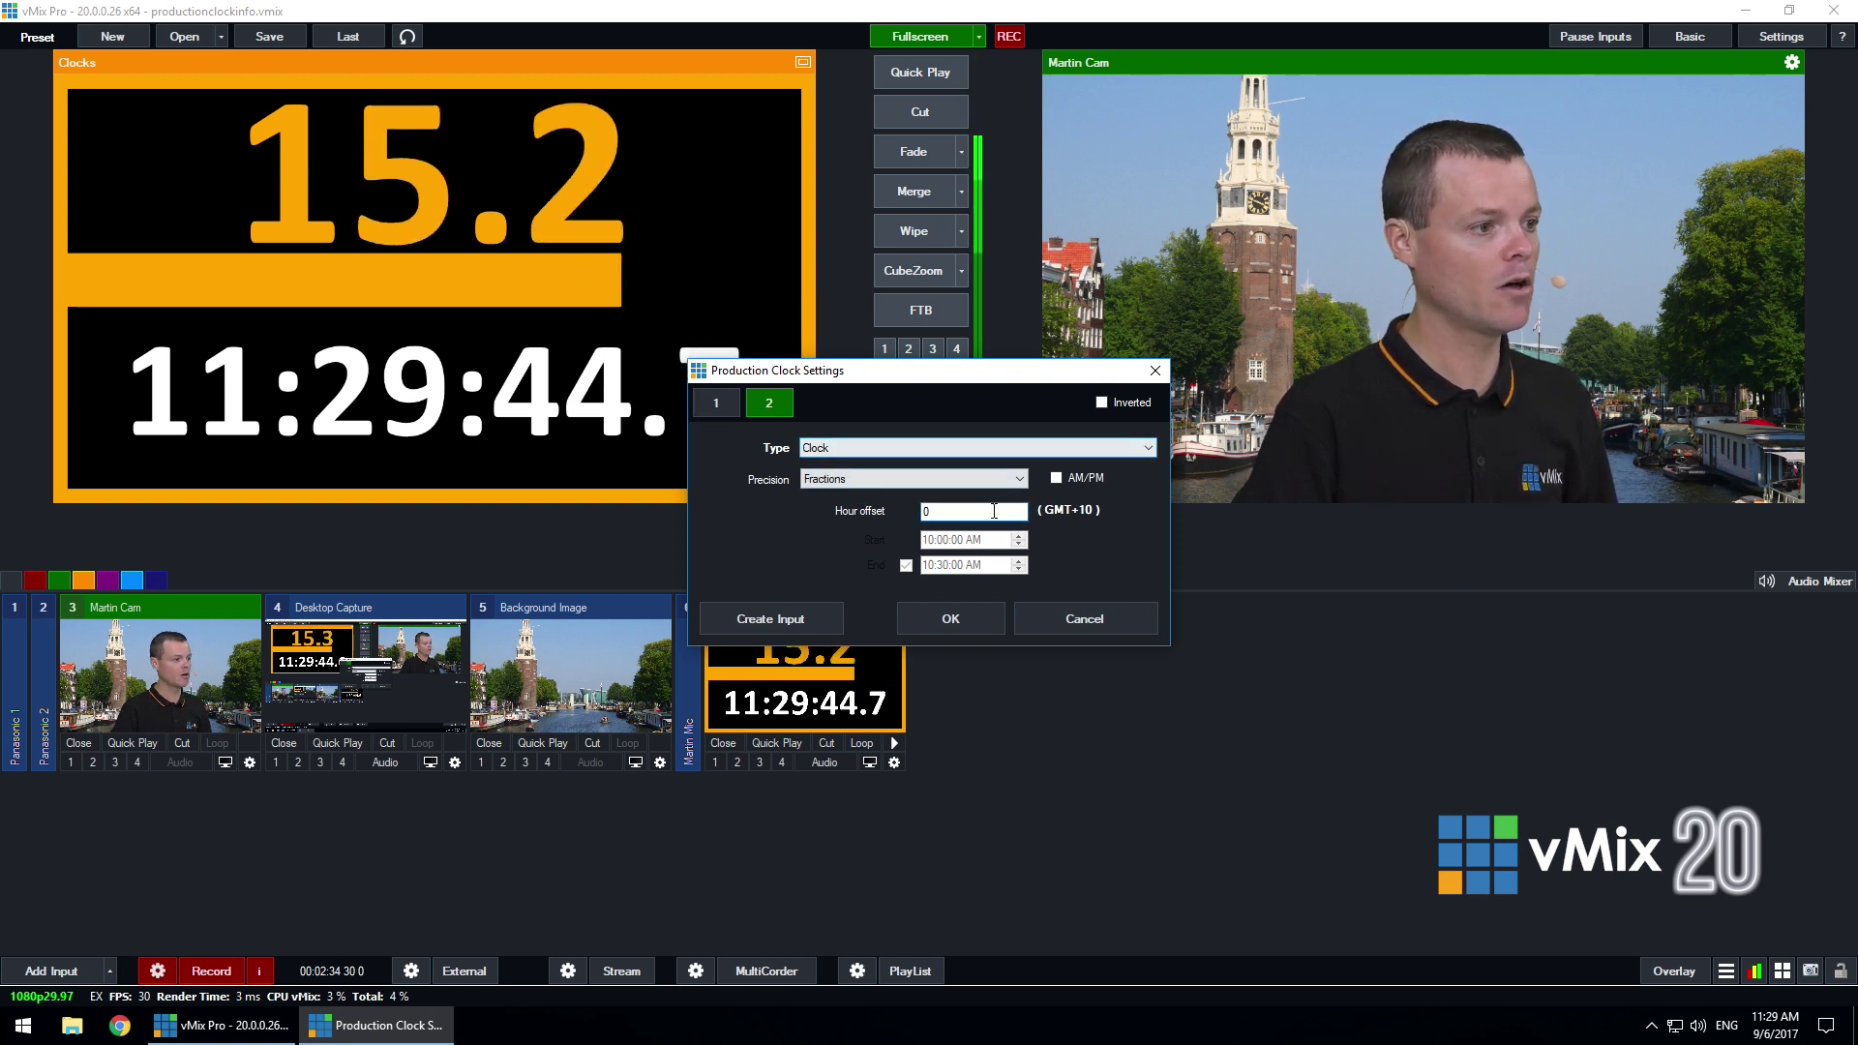
click(1071, 481)
click(968, 617)
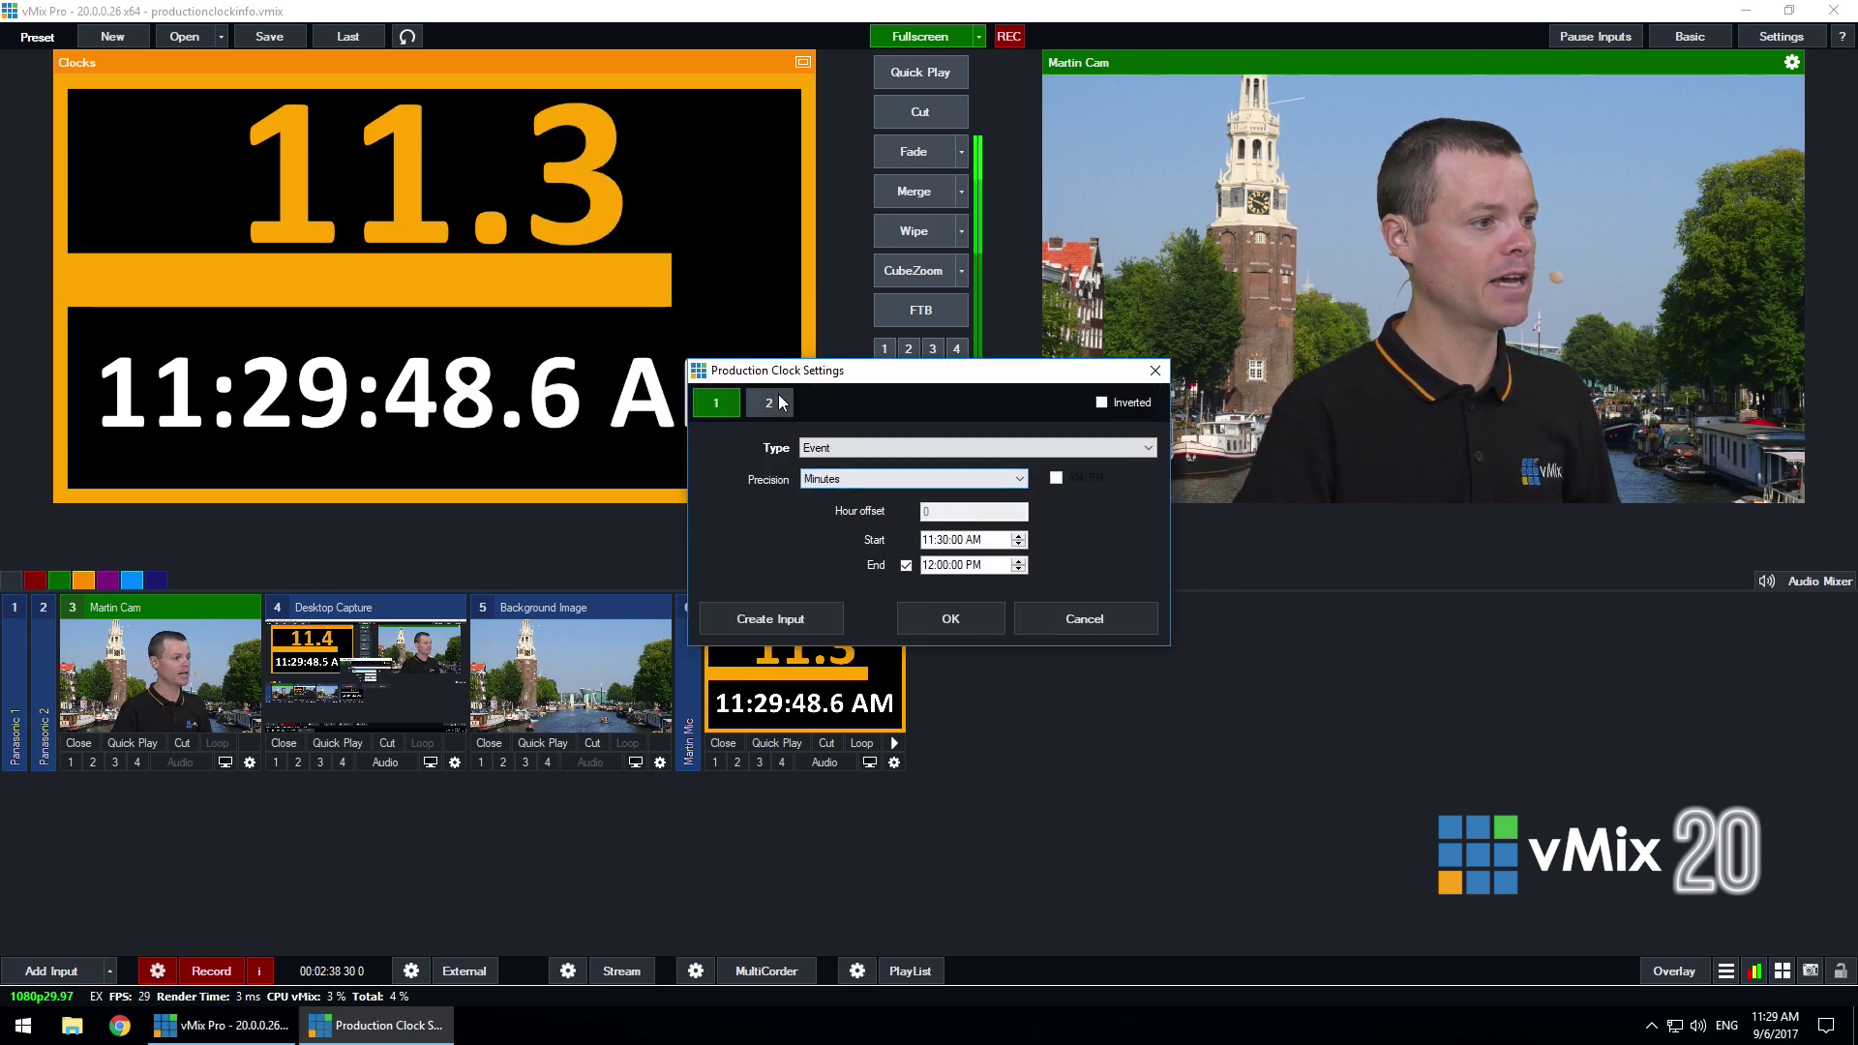
drag(950, 511, 894, 514)
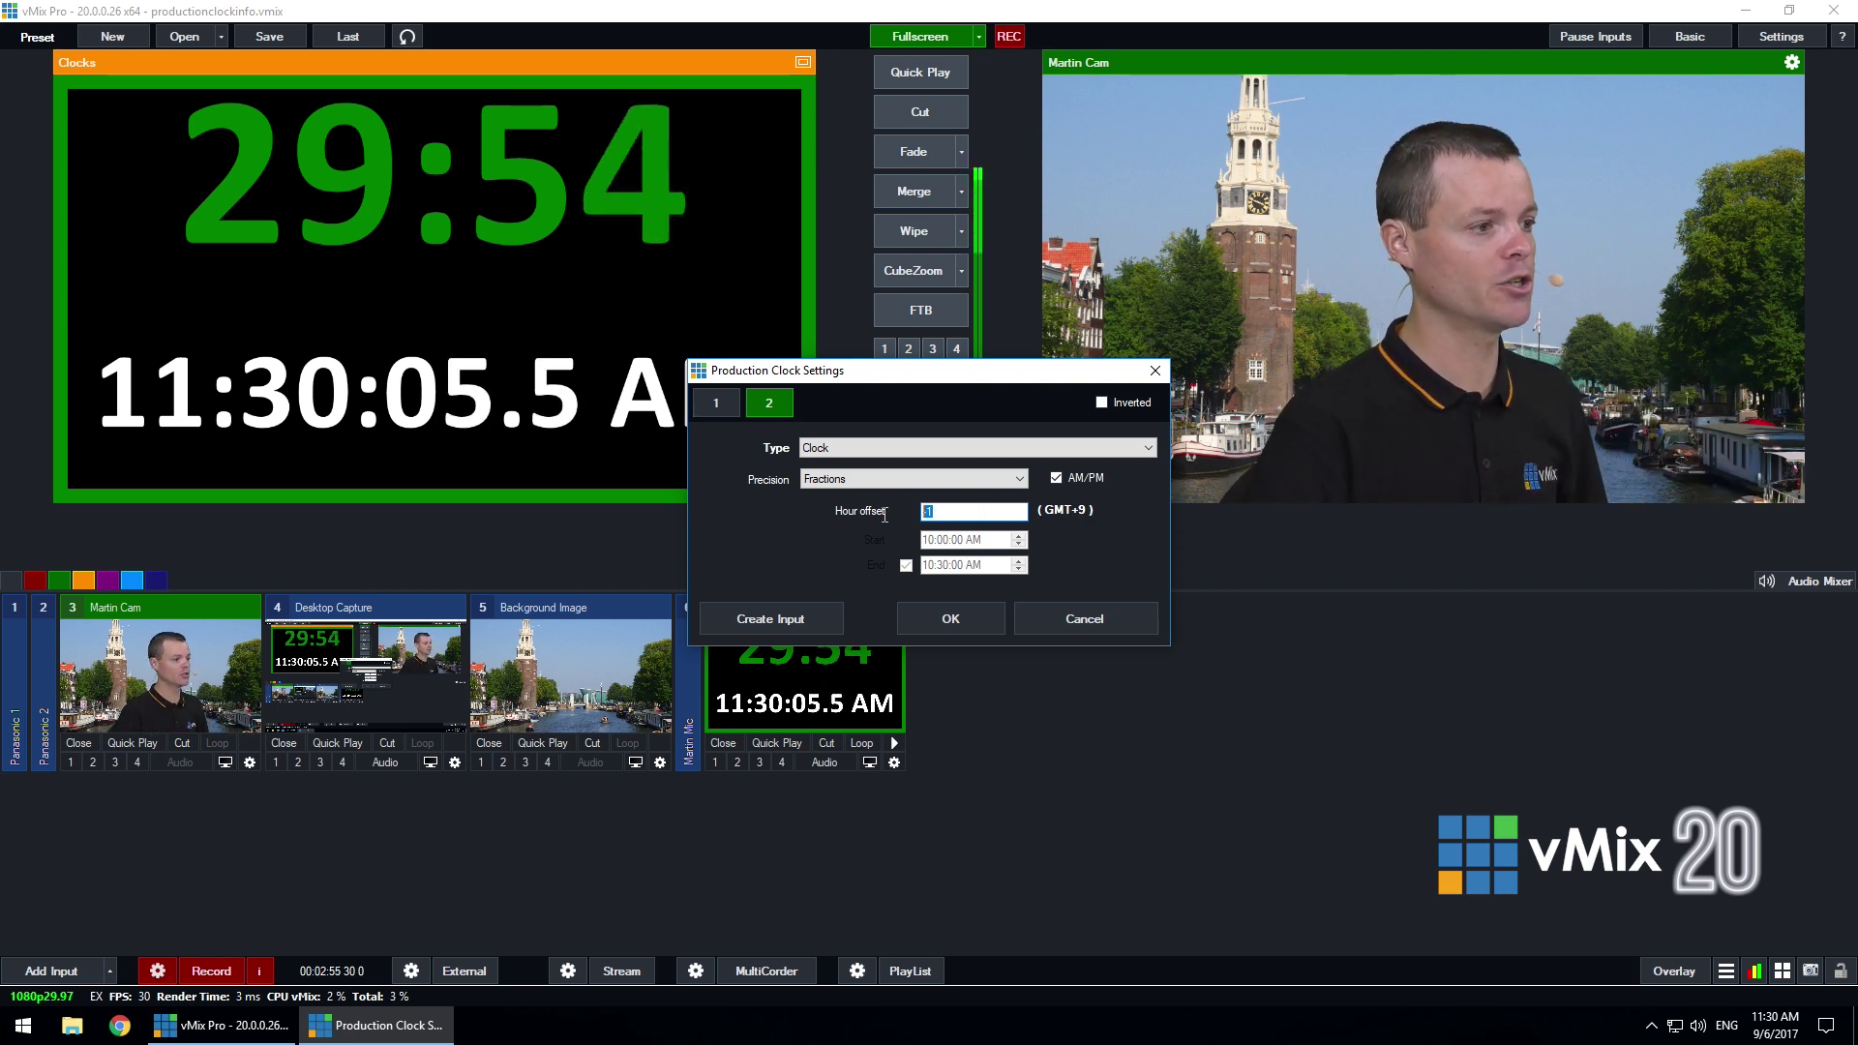
text(0)
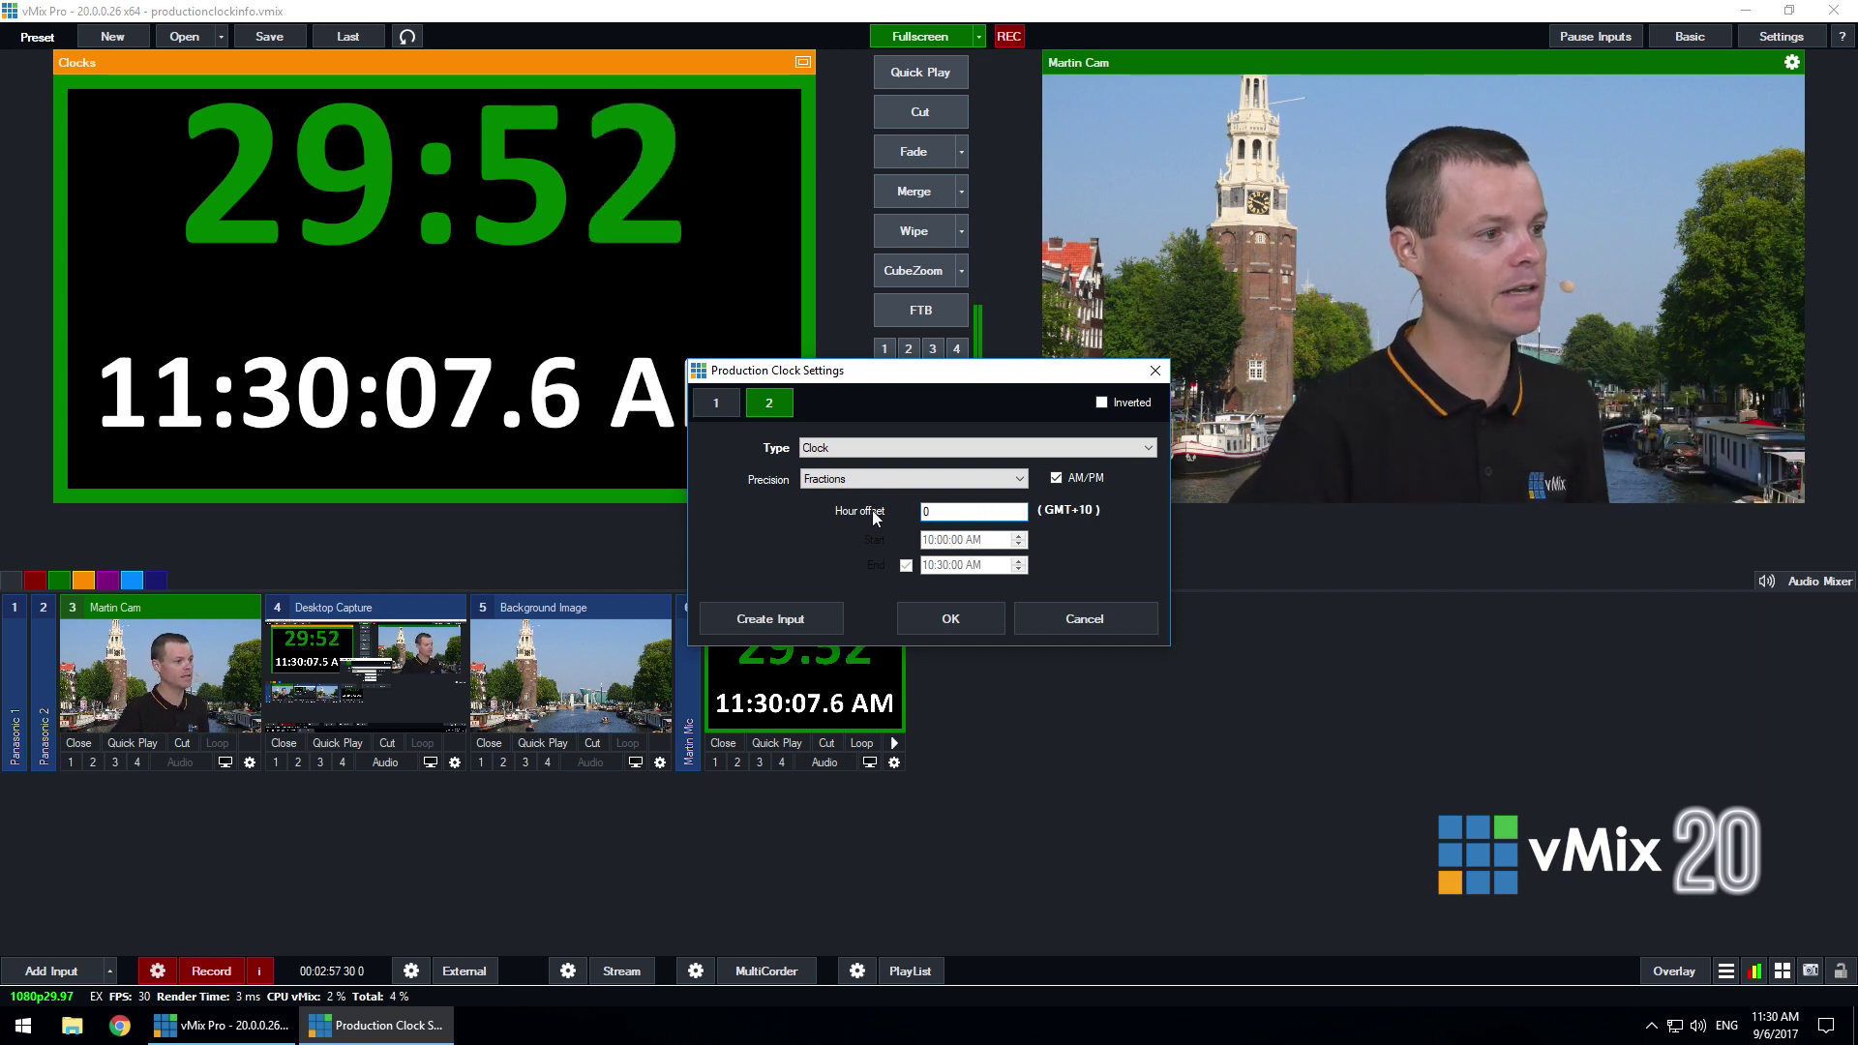
Step: Click OK to save the AM/PM and hour offset changes and close Production Clock Settings
click(954, 615)
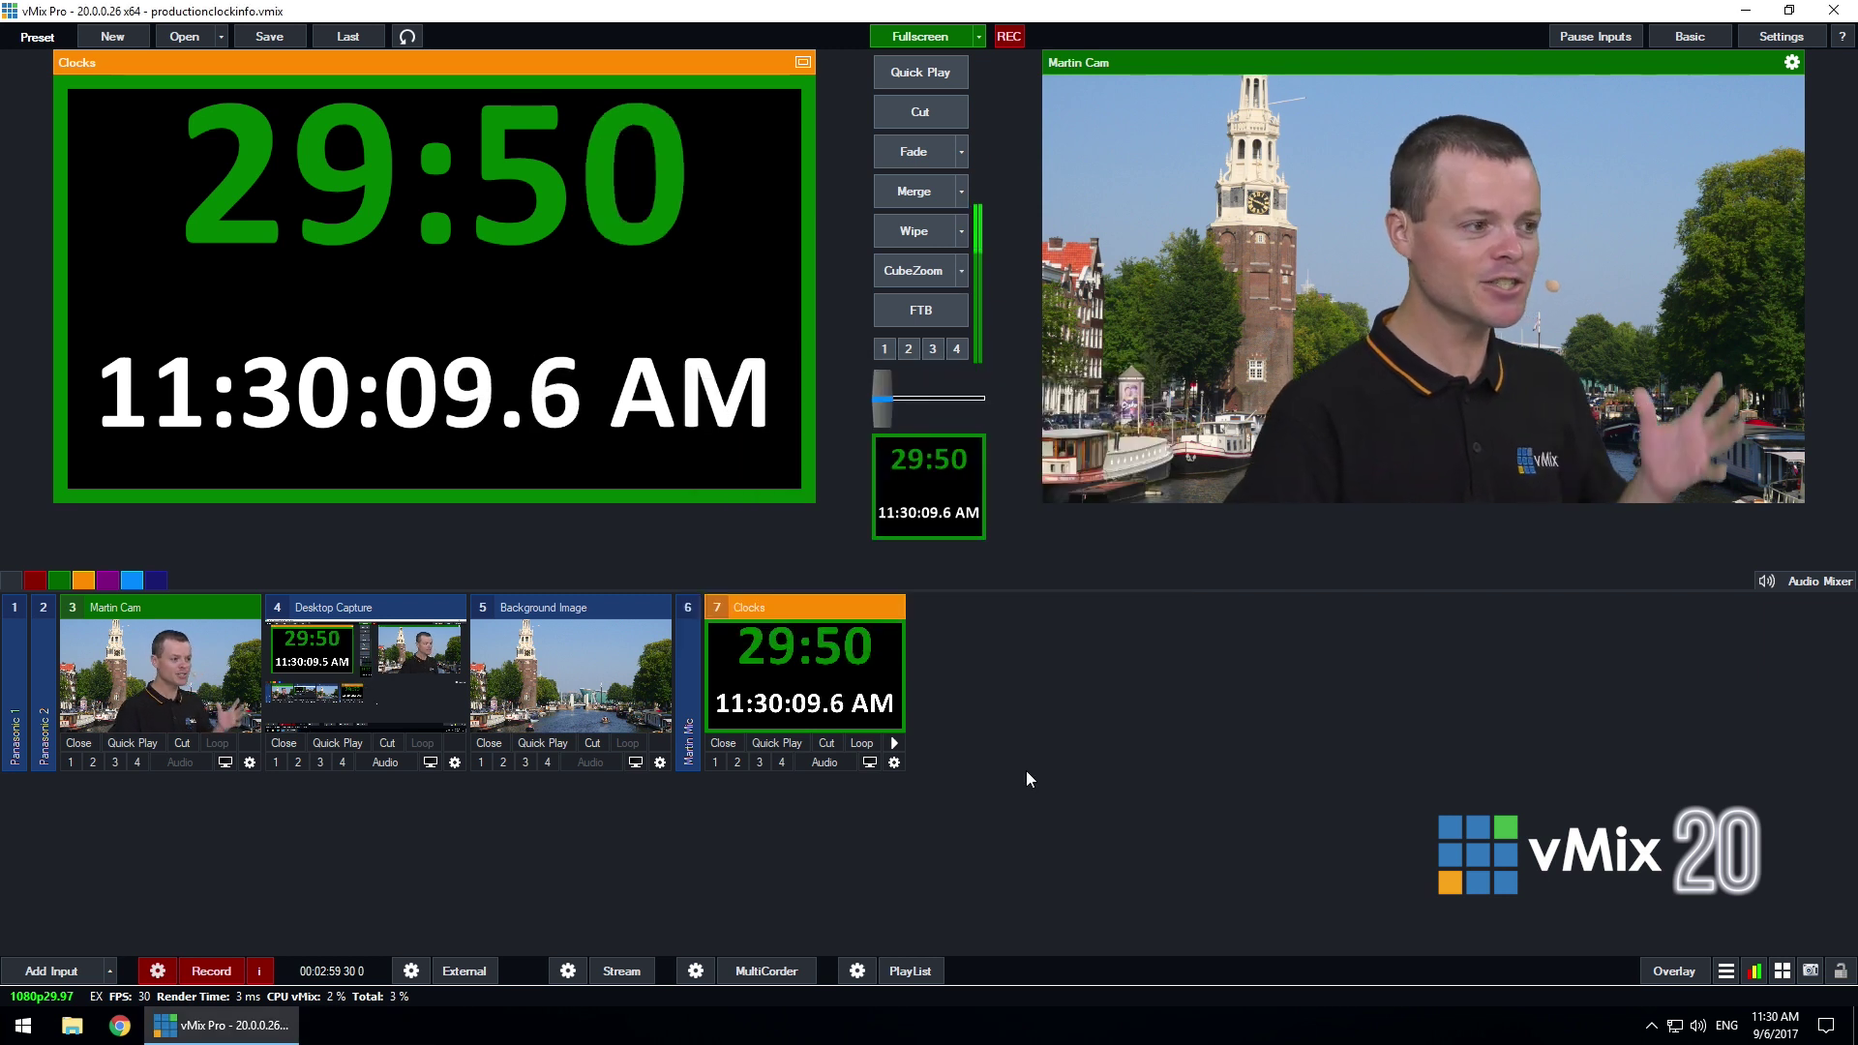